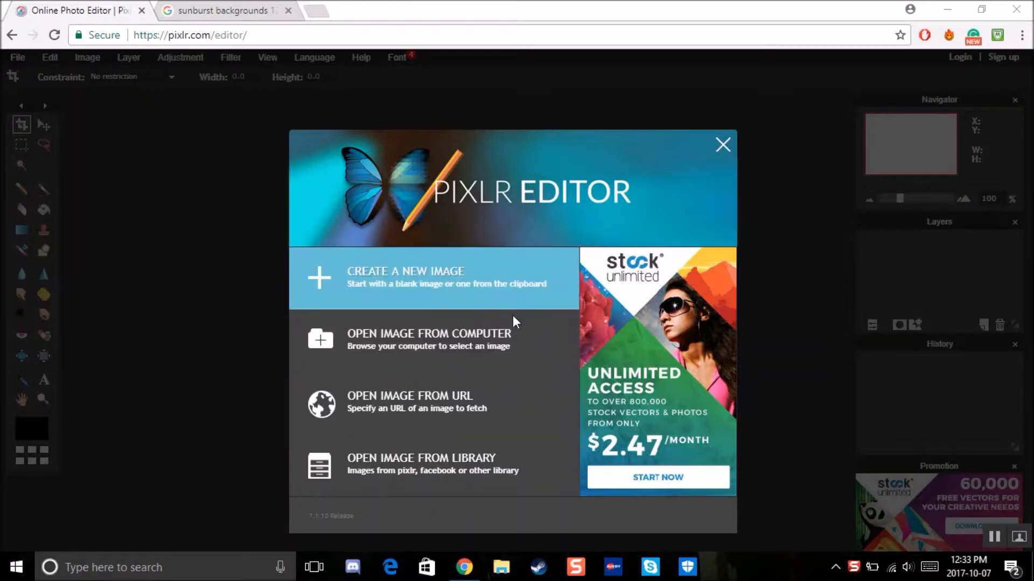
Create a new blank image 1280 pixels wide and 720 pixels high, with the whole canvas in view.
left_click(465, 270)
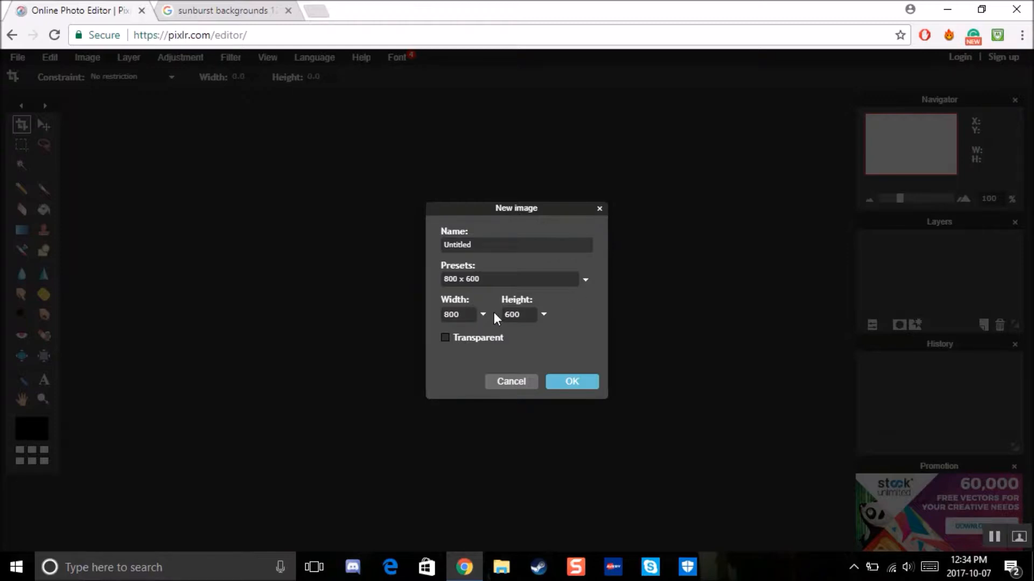
left_click_drag(461, 312, 400, 305)
type("1280")
key("Tab")
key("BackSpace")
type("720")
left_click(580, 382)
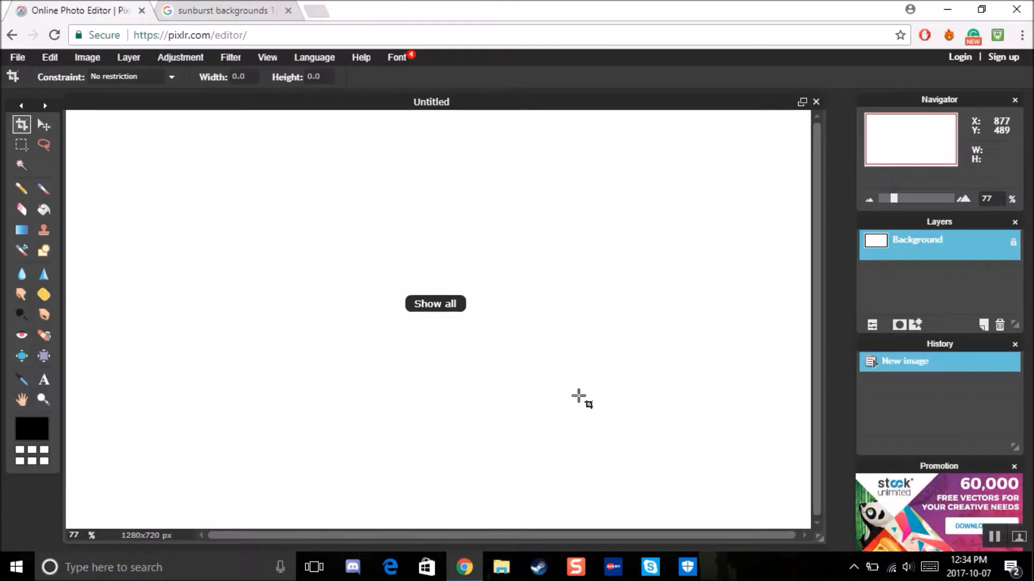
left_click_drag(893, 198, 889, 199)
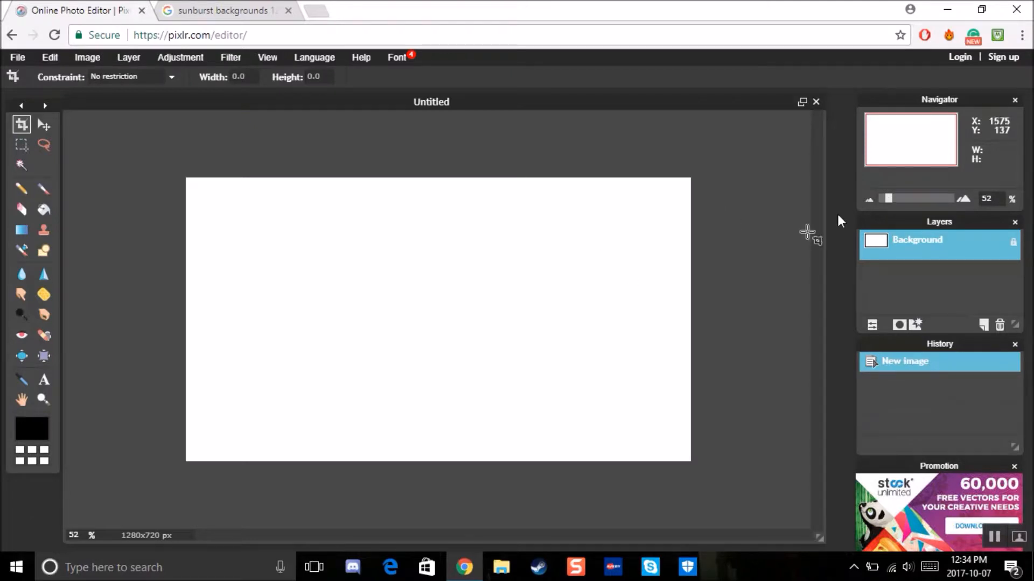
scroll(630, 226, "up", 2)
scroll(614, 226, "down", 1)
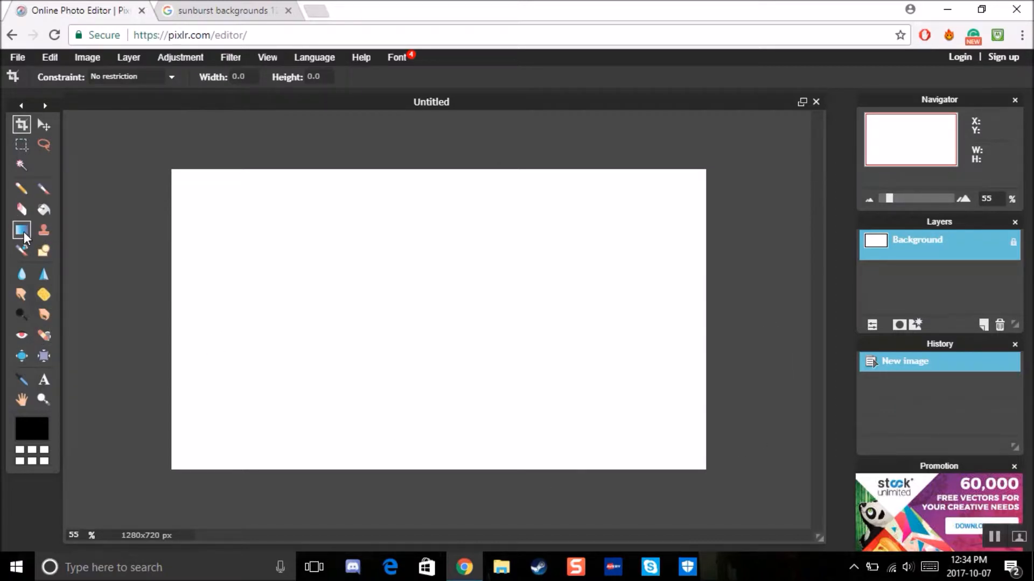
left_click(214, 11)
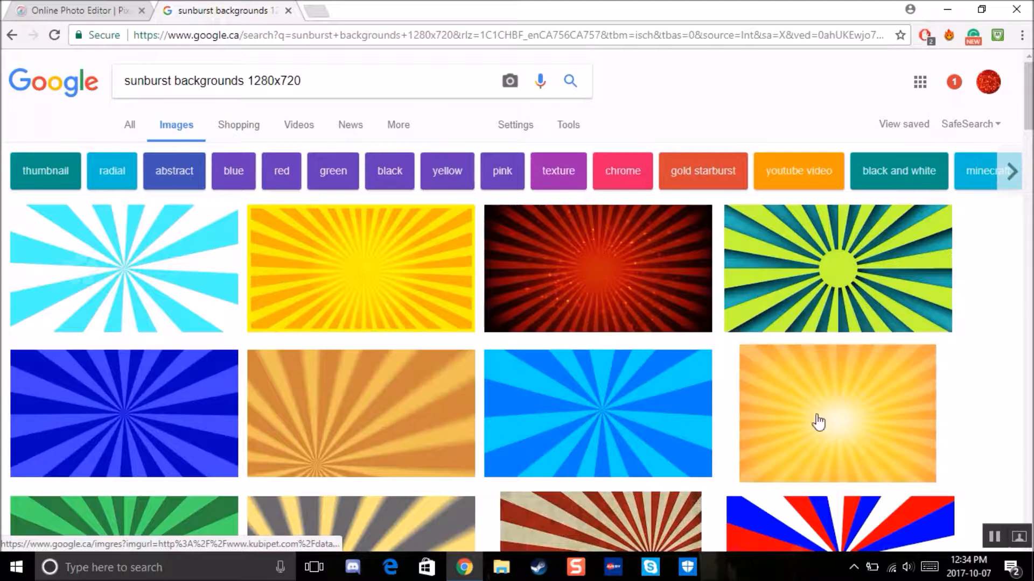
left_click(56, 11)
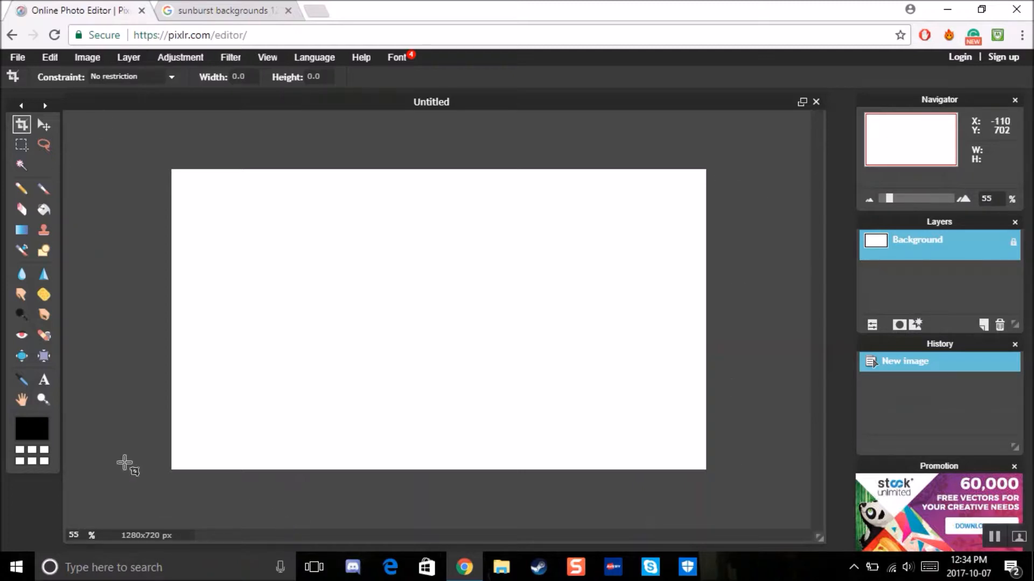
left_click(186, 8)
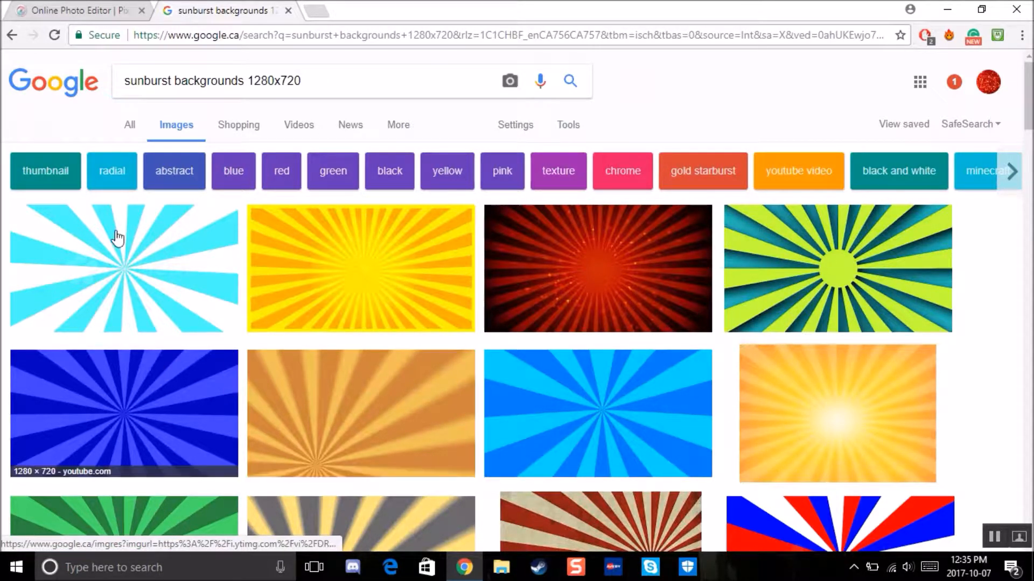
left_click(105, 9)
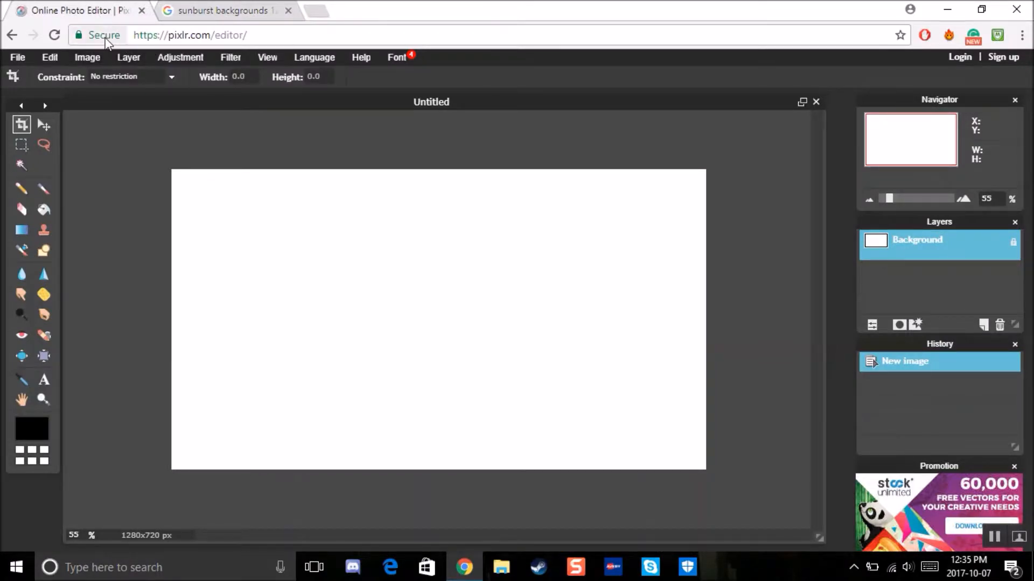
Open the yellow and orange 1280 × 720 sunburst background from the Google image results at full size.
left_click(220, 7)
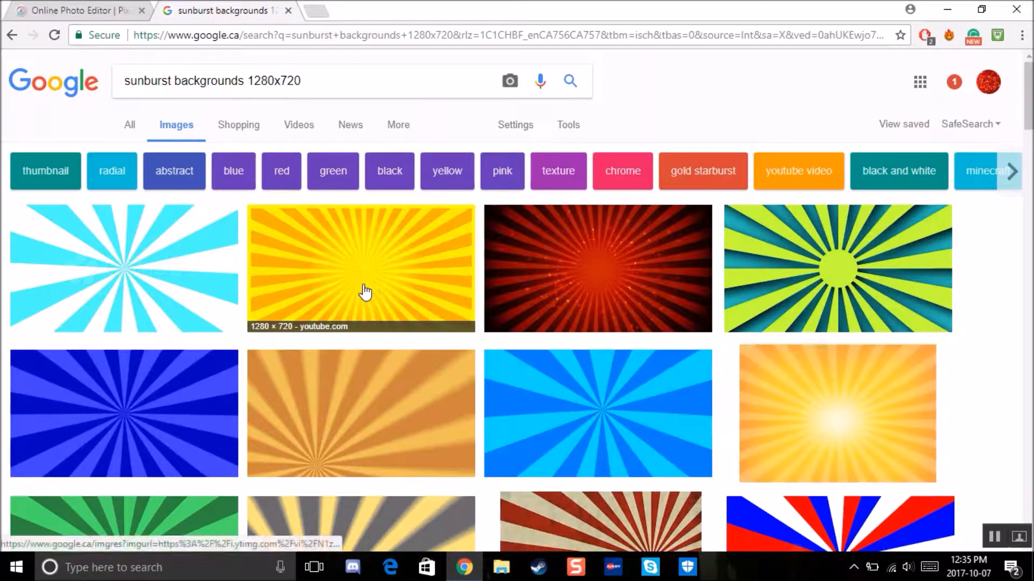
mouse_move(371, 285)
left_mouse_down()
mouse_move(371, 222)
mouse_move(372, 289)
left_mouse_up()
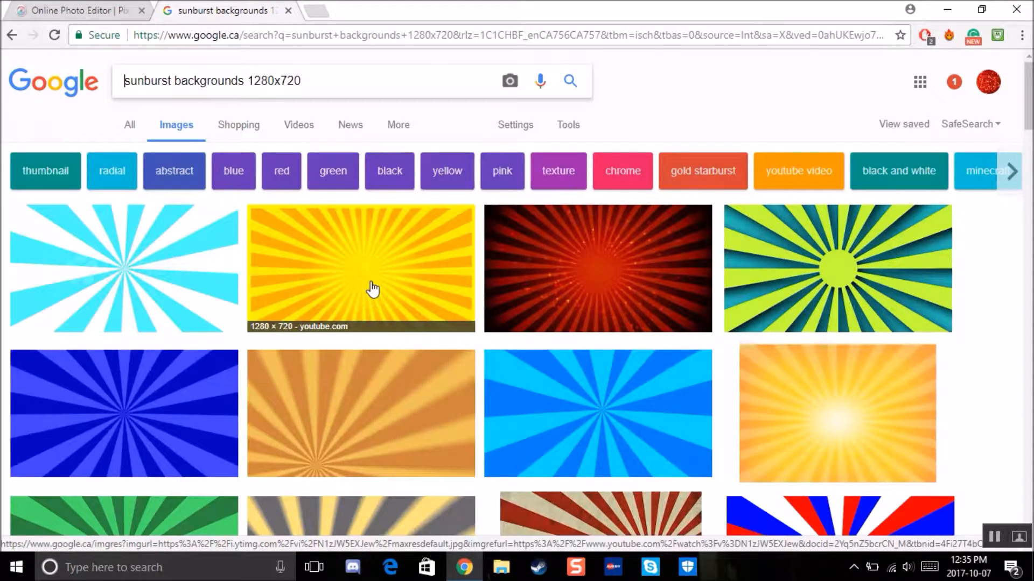
left_click(351, 322)
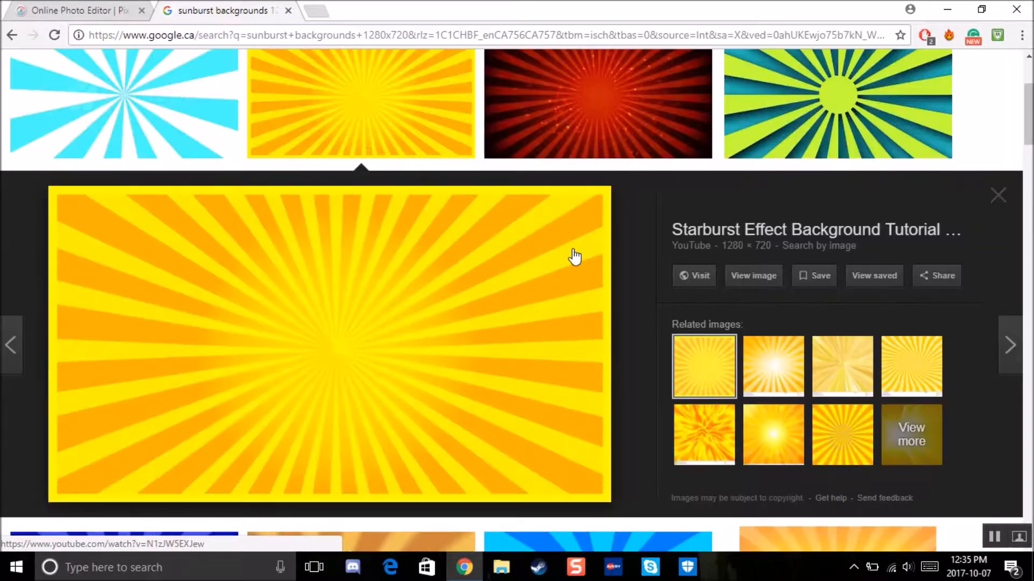
right_click(434, 299)
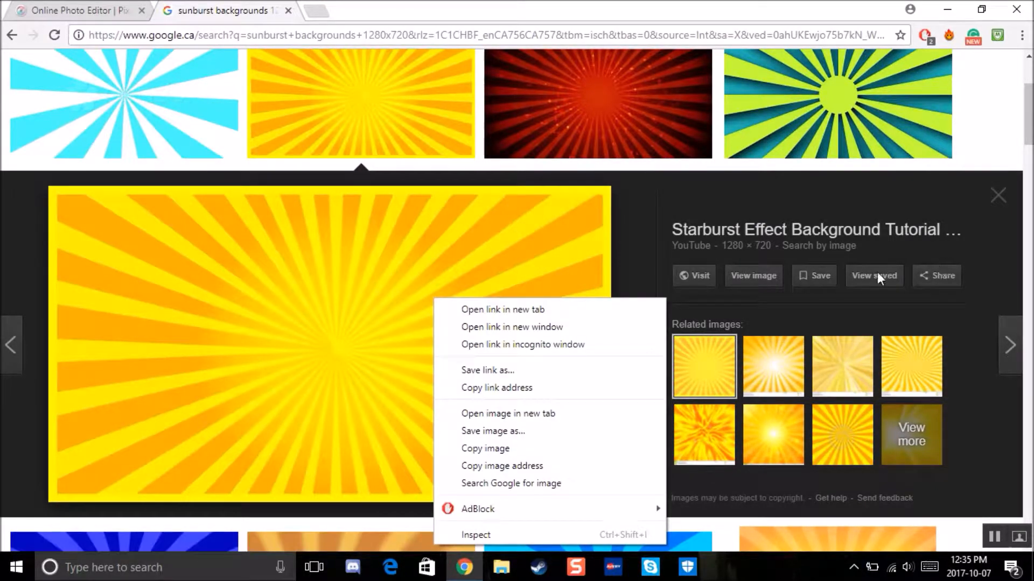
left_click(776, 277)
left_click(775, 277)
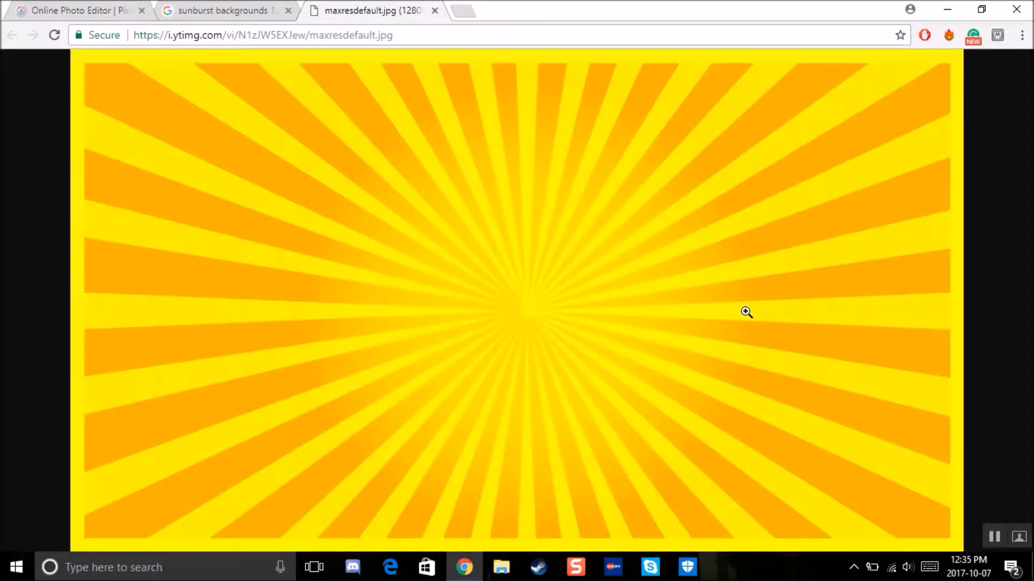
right_click(561, 255)
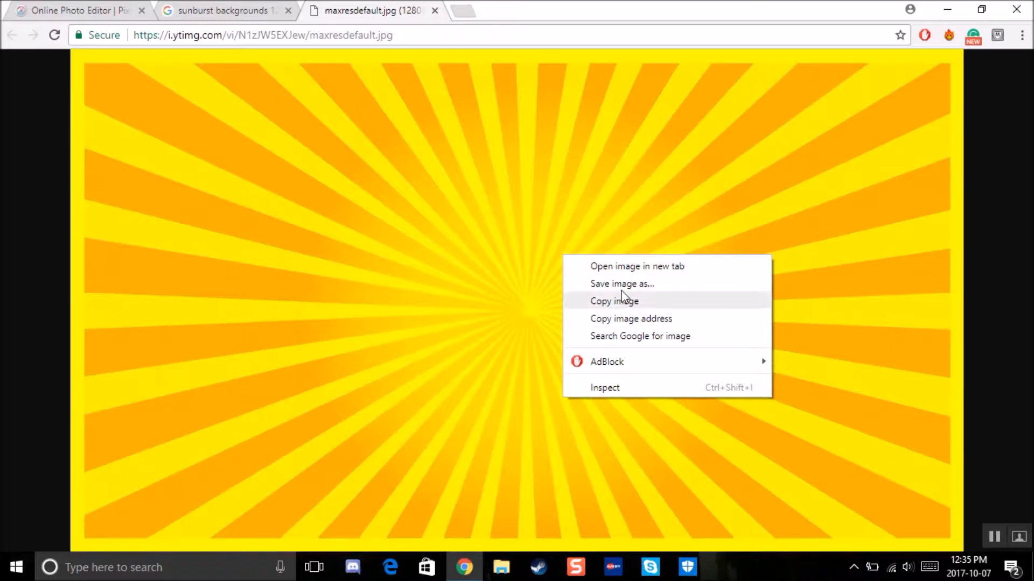
Return to the Pixlr editor and review the layer commands for opening an image as a layer.
left_click(138, 12)
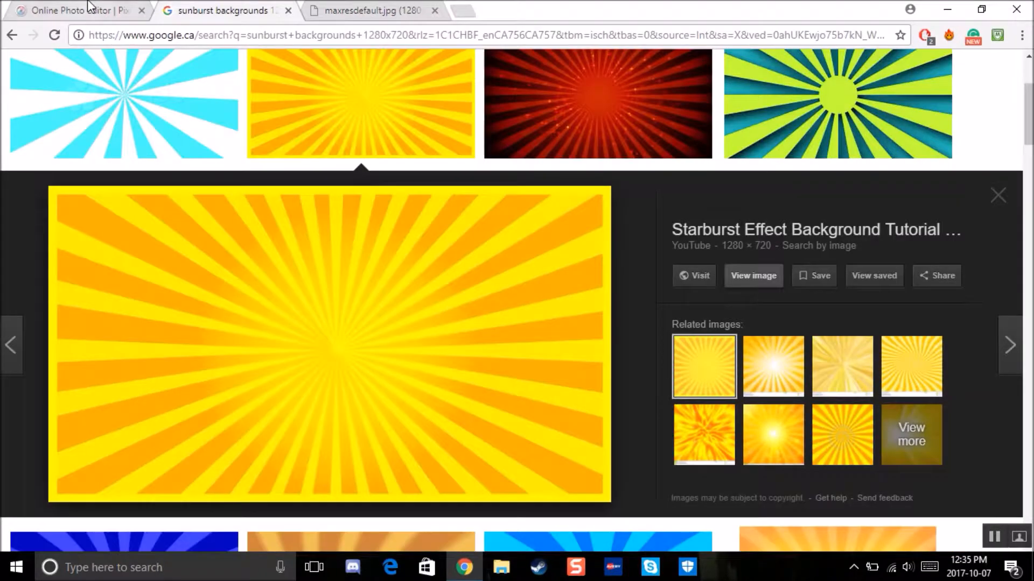
left_click(88, 7)
left_click(91, 57)
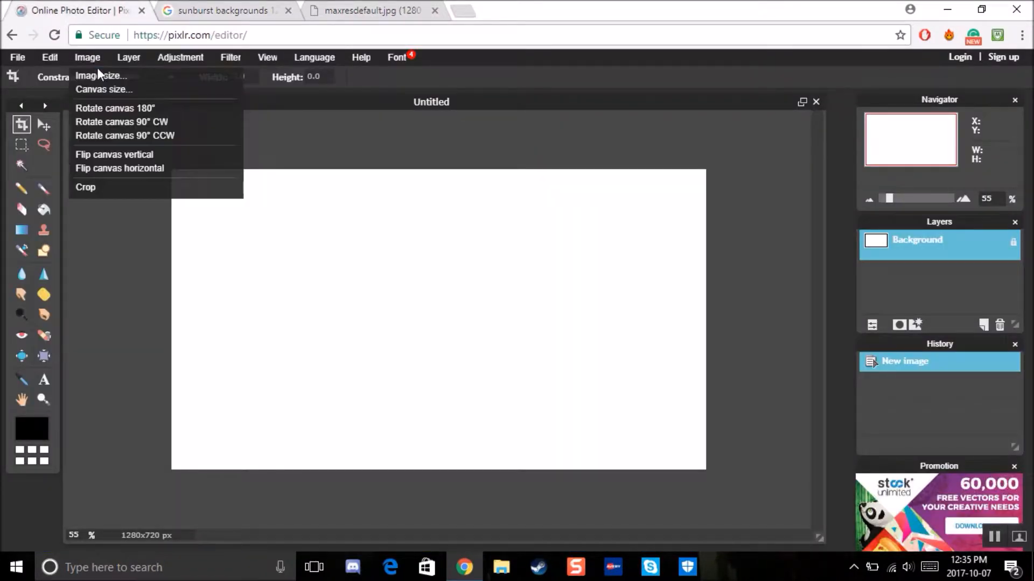
left_click(134, 53)
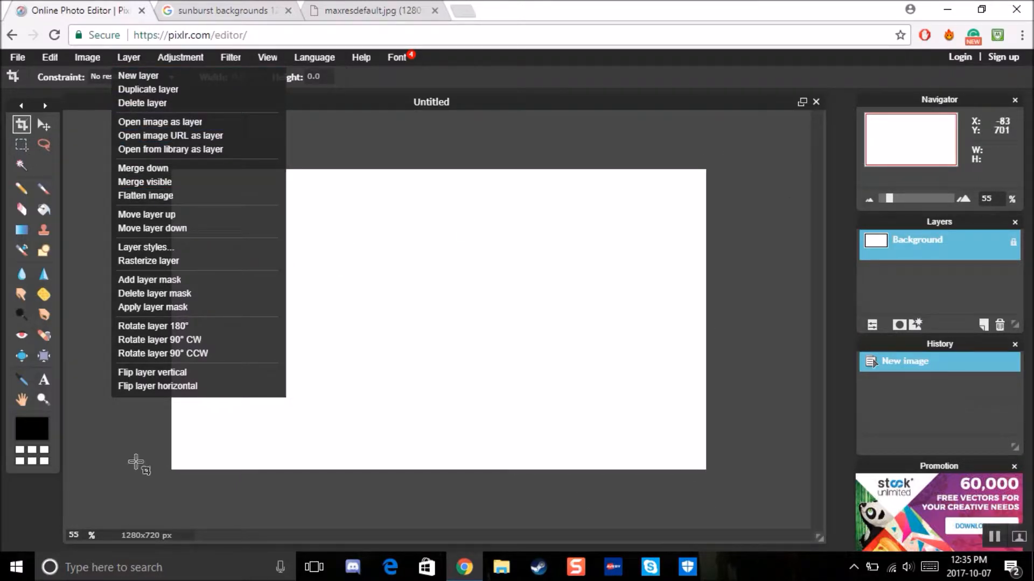
left_click(128, 59)
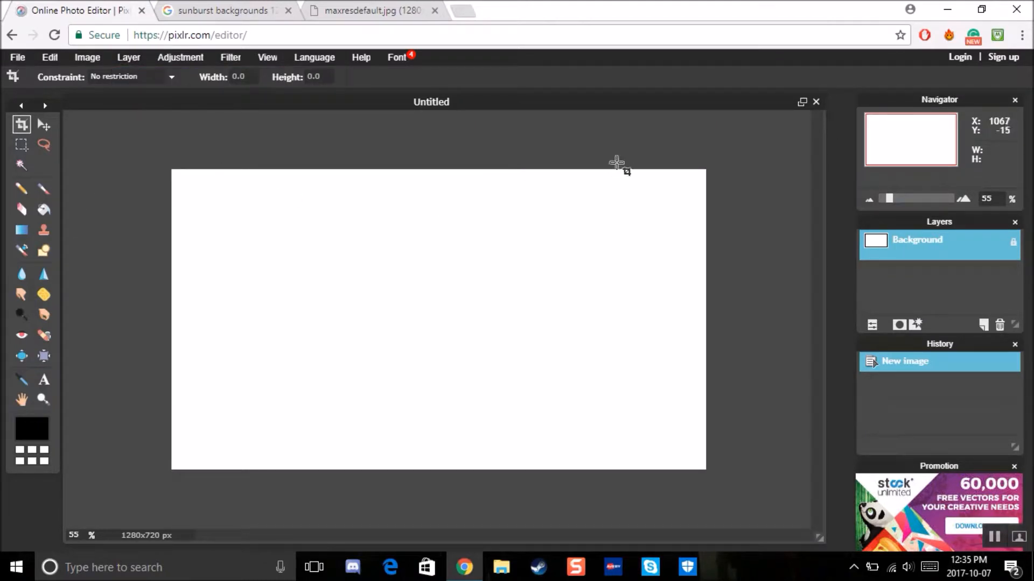
Set up the Gradient tool with the white-to-red preset.
left_click(22, 230)
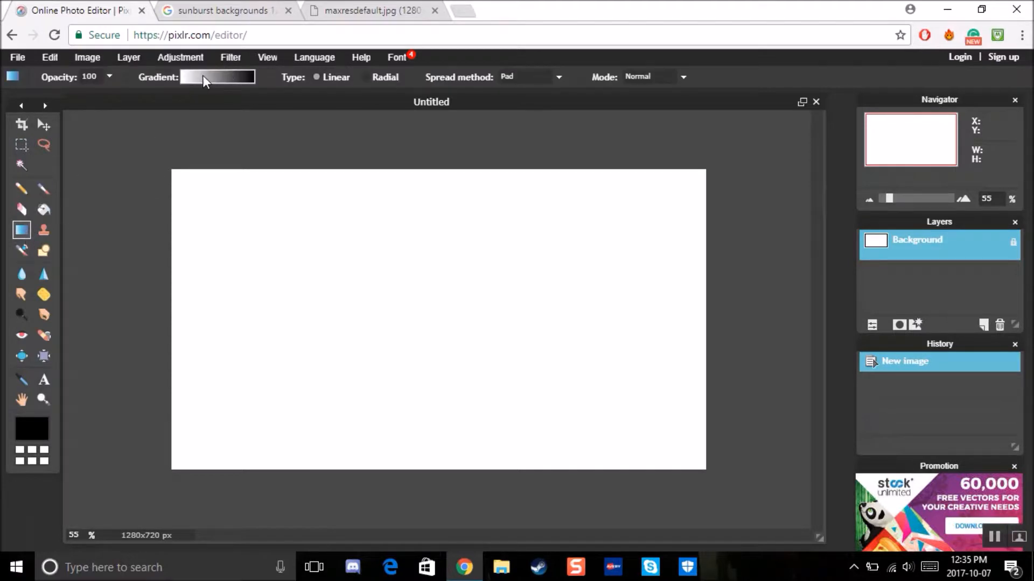
left_click(207, 76)
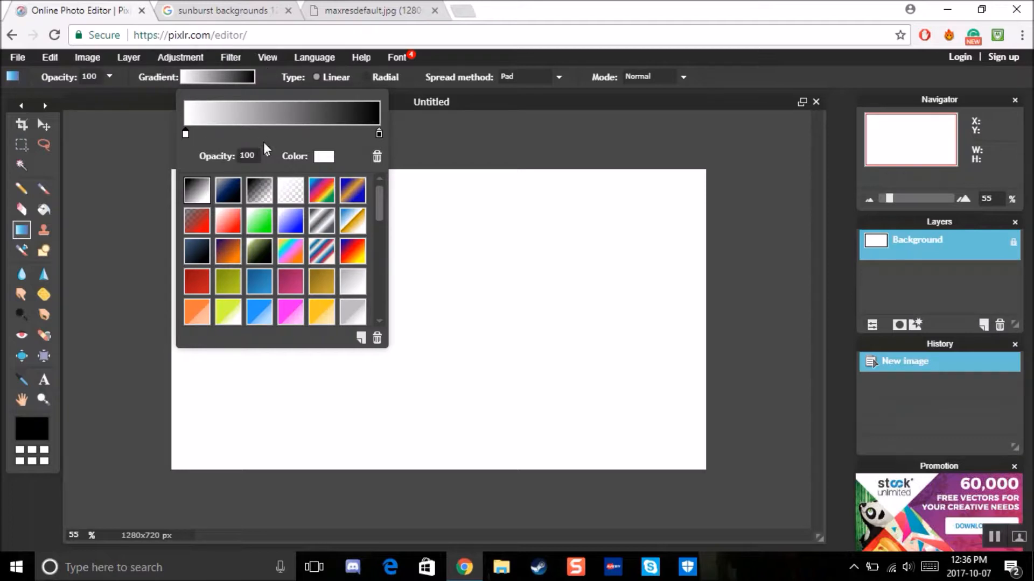
left_click(239, 199)
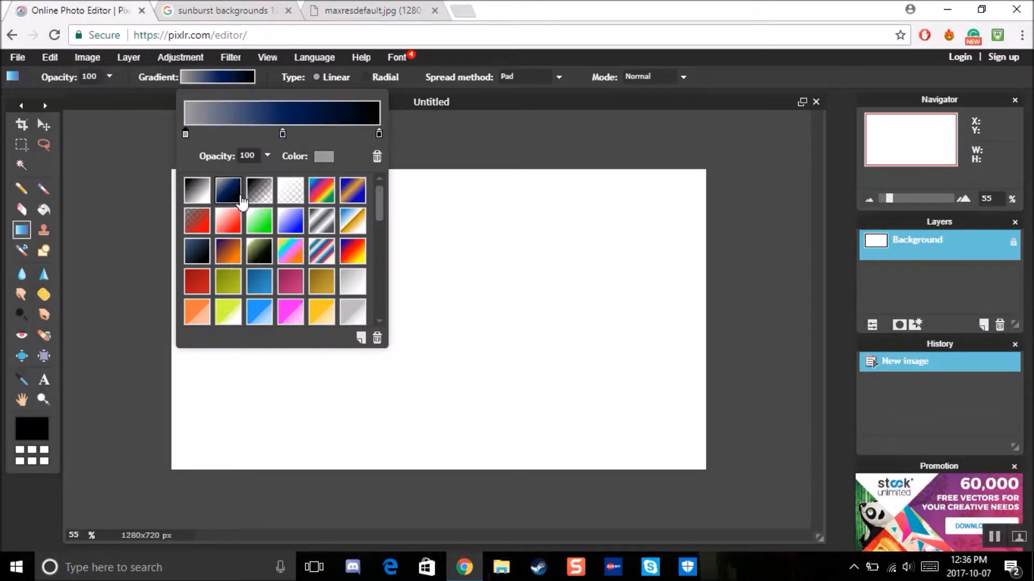
left_click(226, 222)
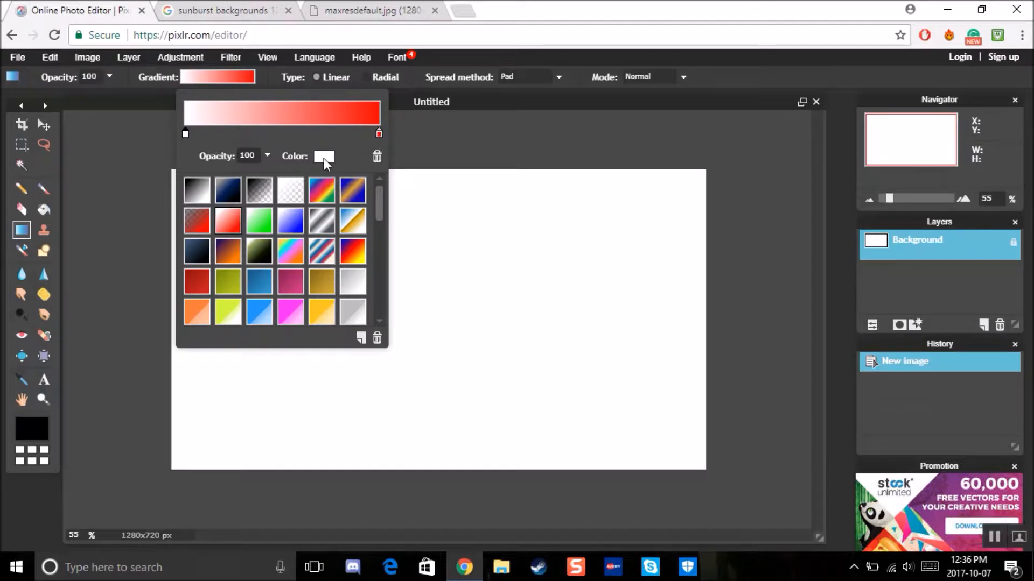
left_click(322, 191)
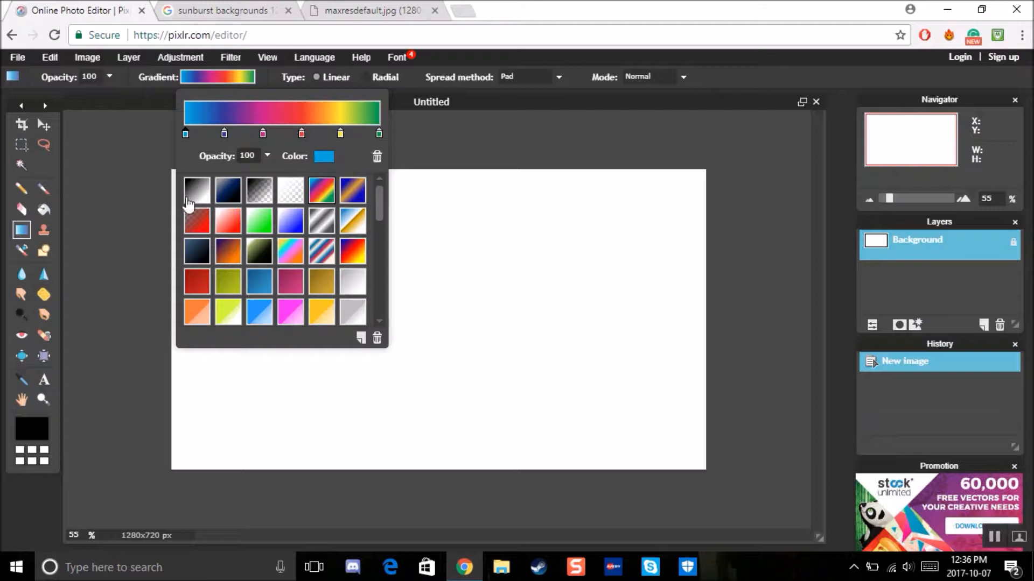
left_click(192, 199)
left_click(226, 222)
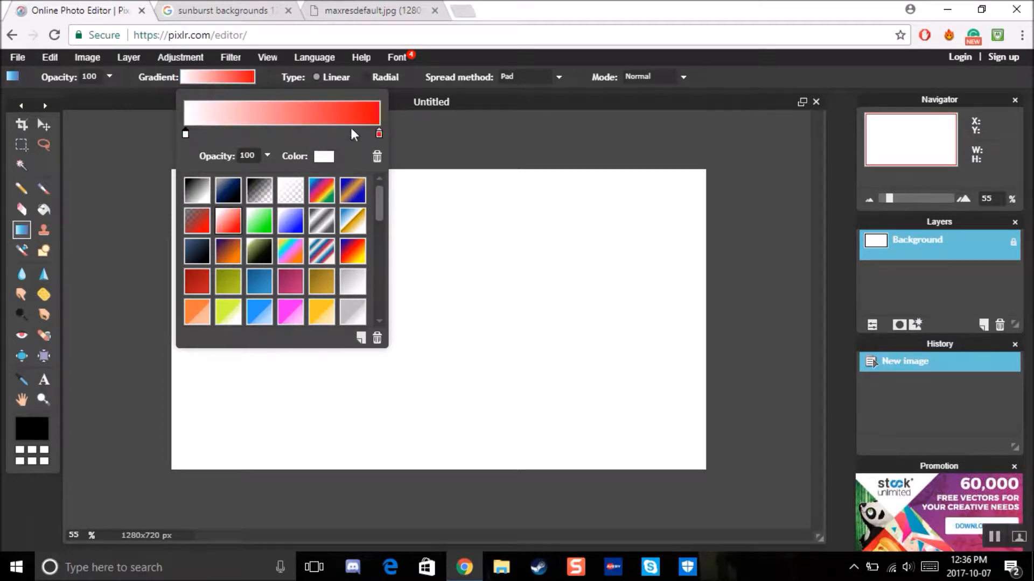
left_click(245, 78)
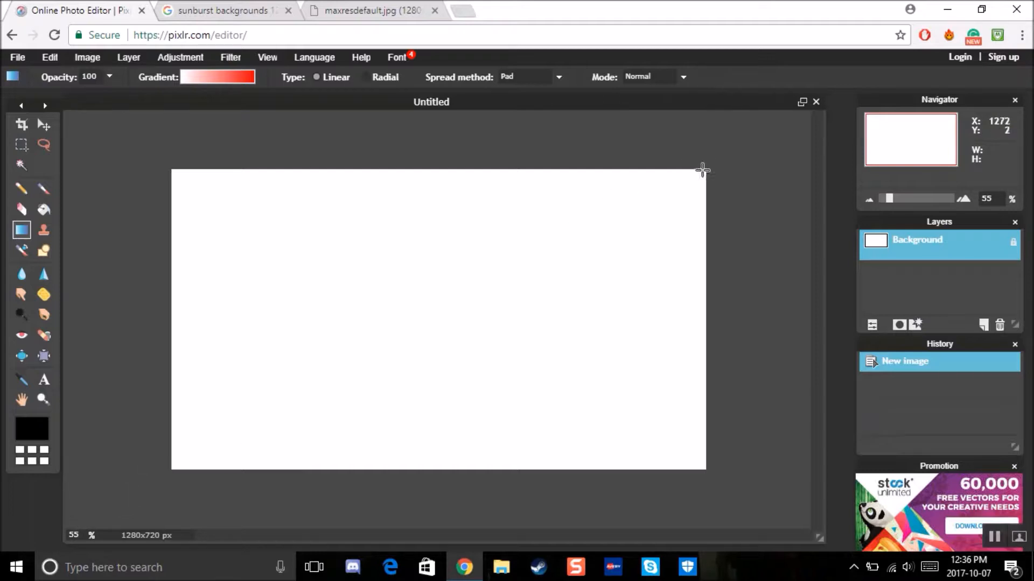
Fill the background with a linear white-to-red gradient running from the canvas's upper-right corner to its lower-left corner.
left_click_drag(703, 173, 176, 466)
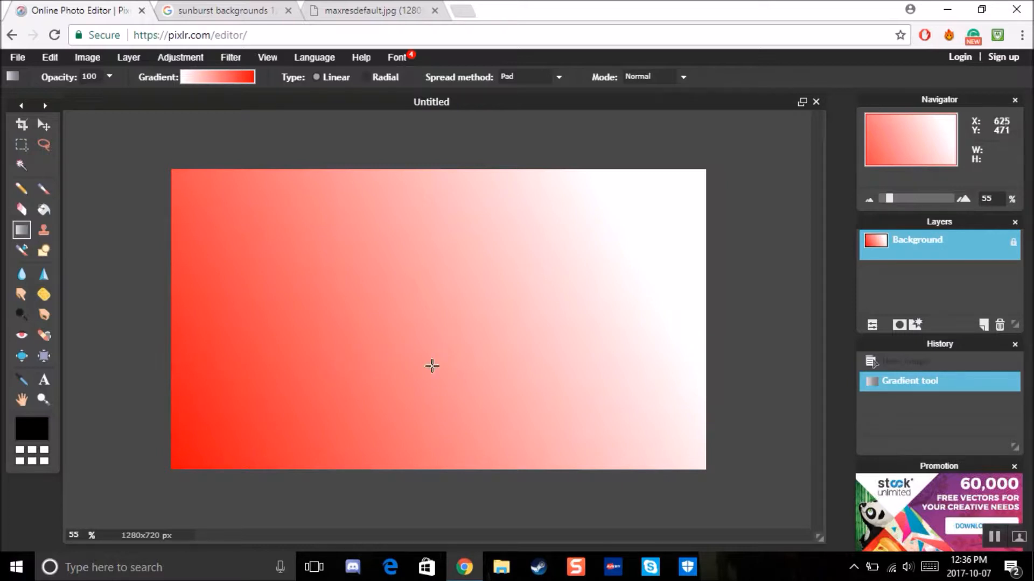
left_click_drag(598, 237, 468, 338)
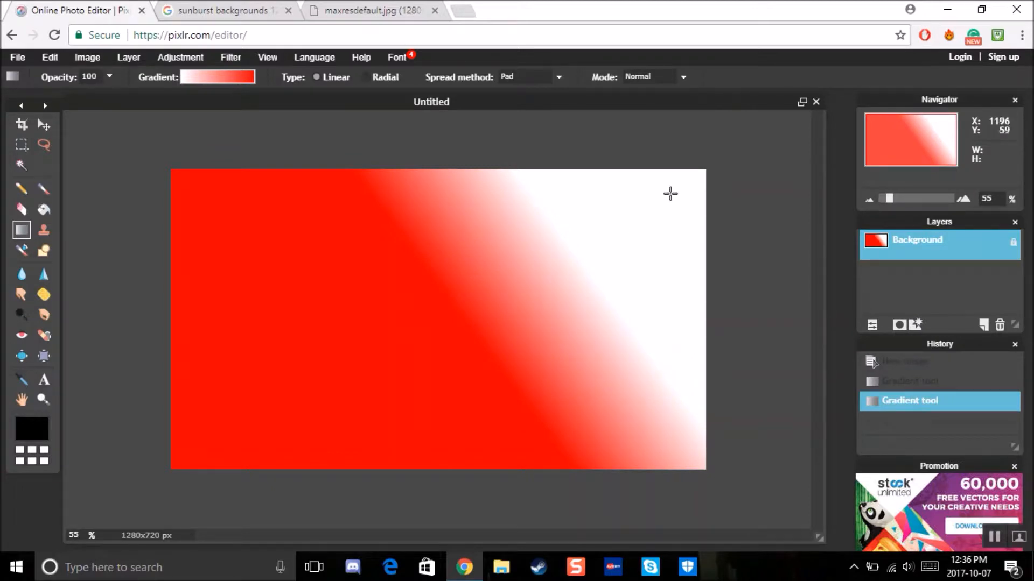
left_click_drag(704, 165, 162, 474)
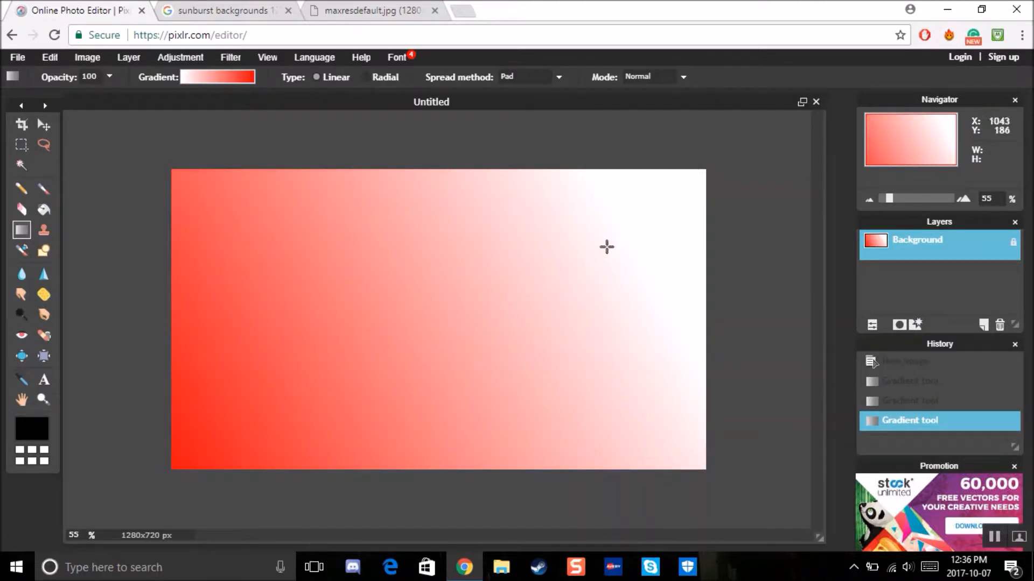
Add a text layer in the canvas's upper-left area reading "How to create Youtube thumnails for free and no downloads".
left_click(44, 380)
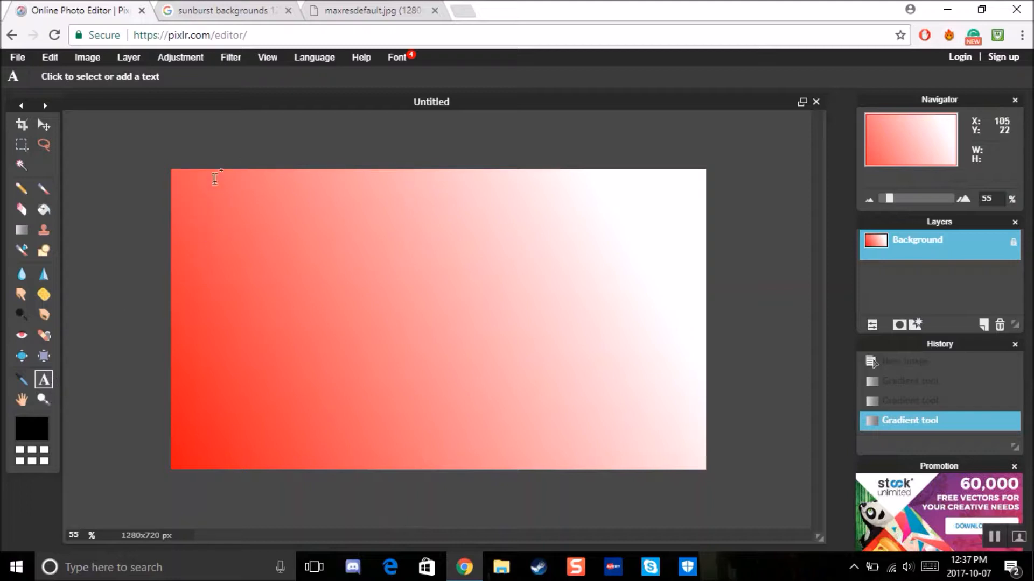
left_click(228, 216)
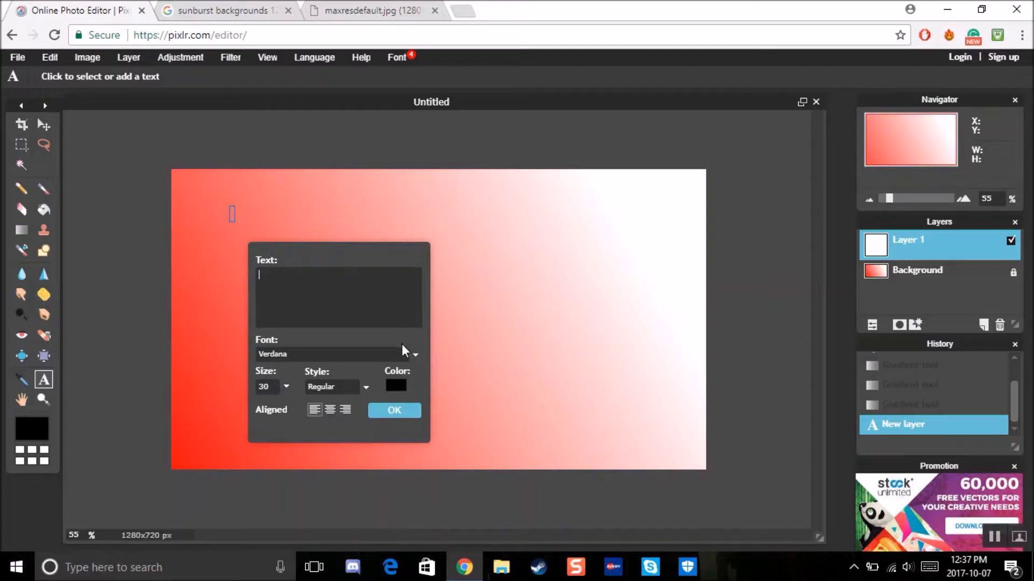
type("How to create")
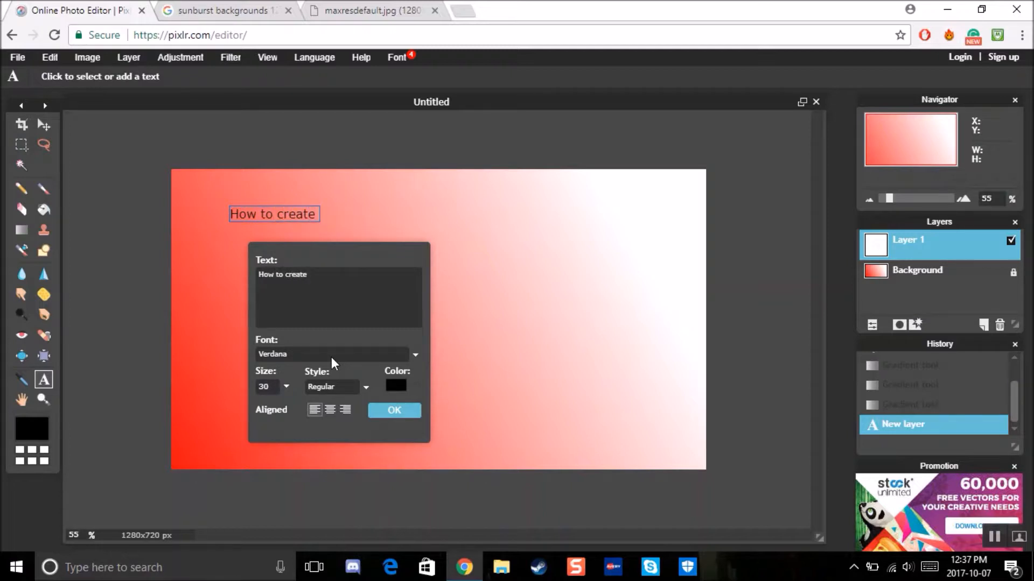
type(" Youtube thumb")
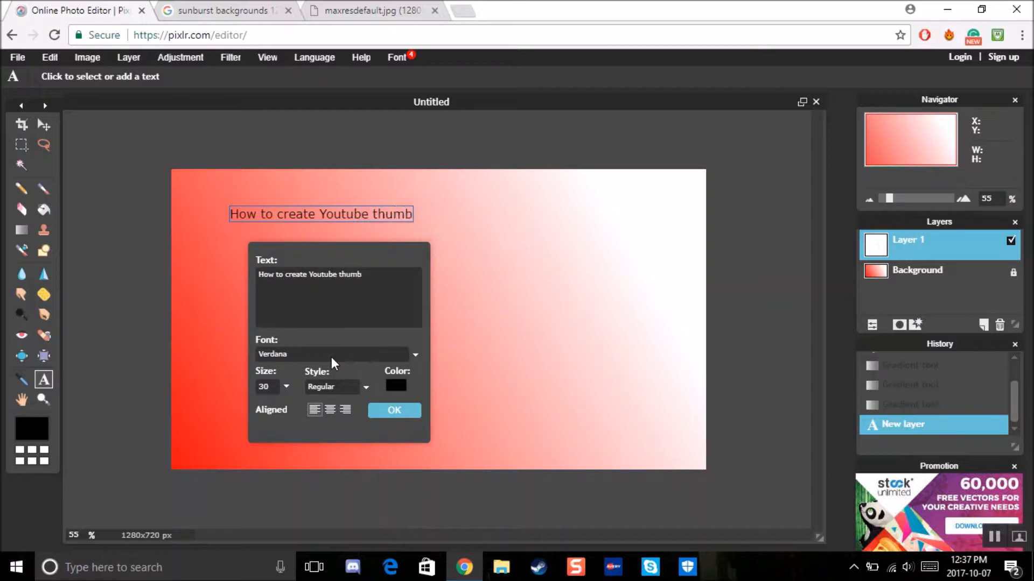
key("BackSpace")
type("nails for ")
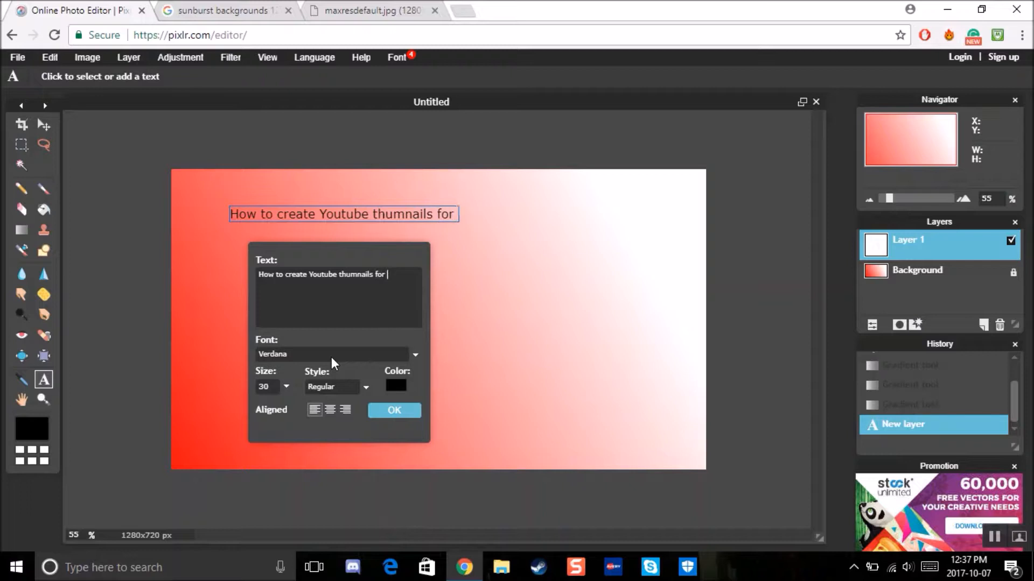
type("free and no dow")
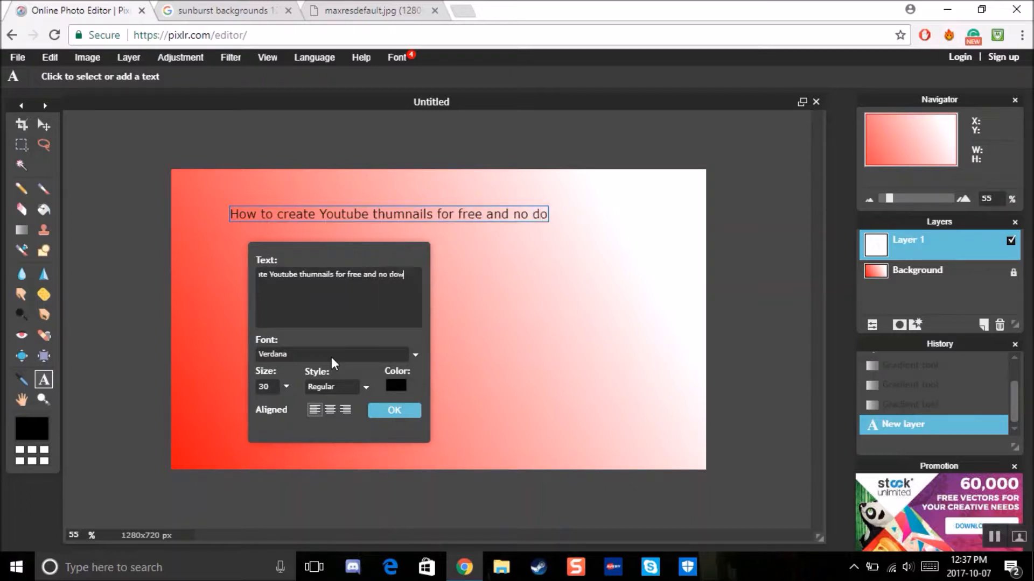
type("nloads")
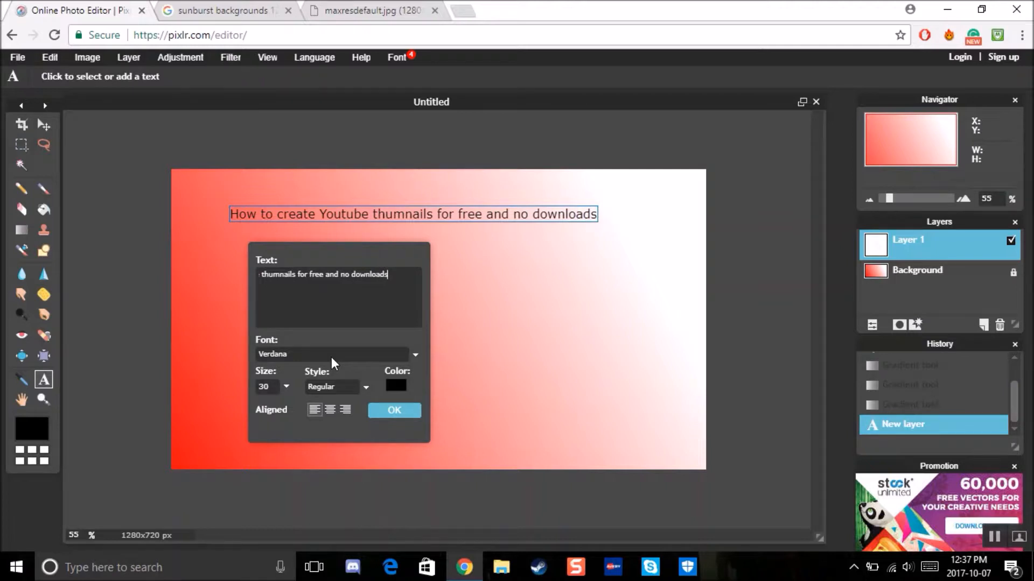
Change the title text to read "How to create Youtube thumbnails for free!", correcting the spelling and dropping the no-downloads ending.
key("BackSpace")
key("BackSpace")
key("BackSpace")
key("BackSpace")
key("BackSpace")
key("BackSpace")
key("BackSpace")
key("BackSpace")
key("BackSpace")
key("BackSpace")
key("BackSpace")
key("BackSpace")
key("BackSpace")
key("BackSpace")
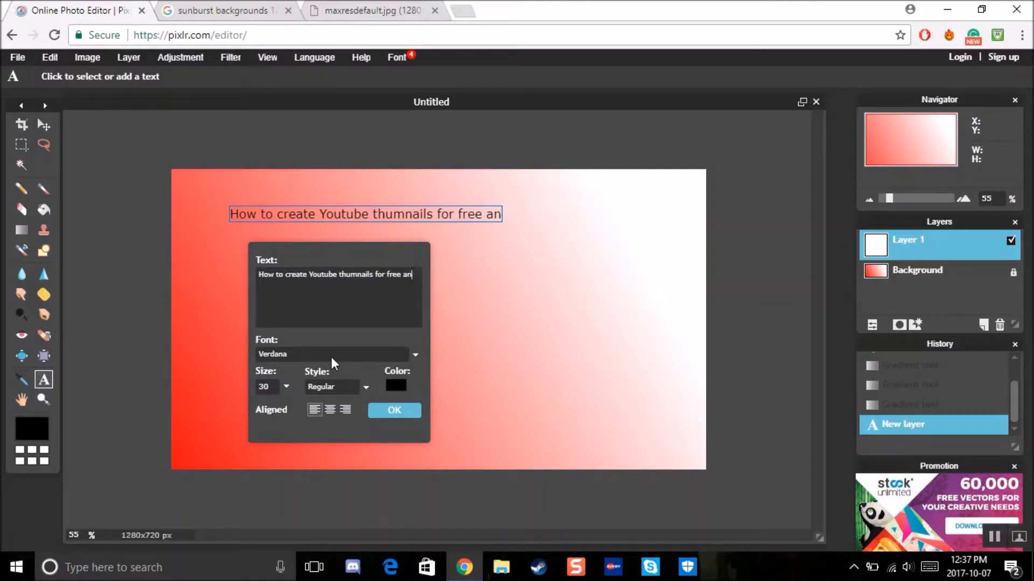
key("BackSpace")
key("BackSpace")
key("BackSpace")
type("!")
type("b")
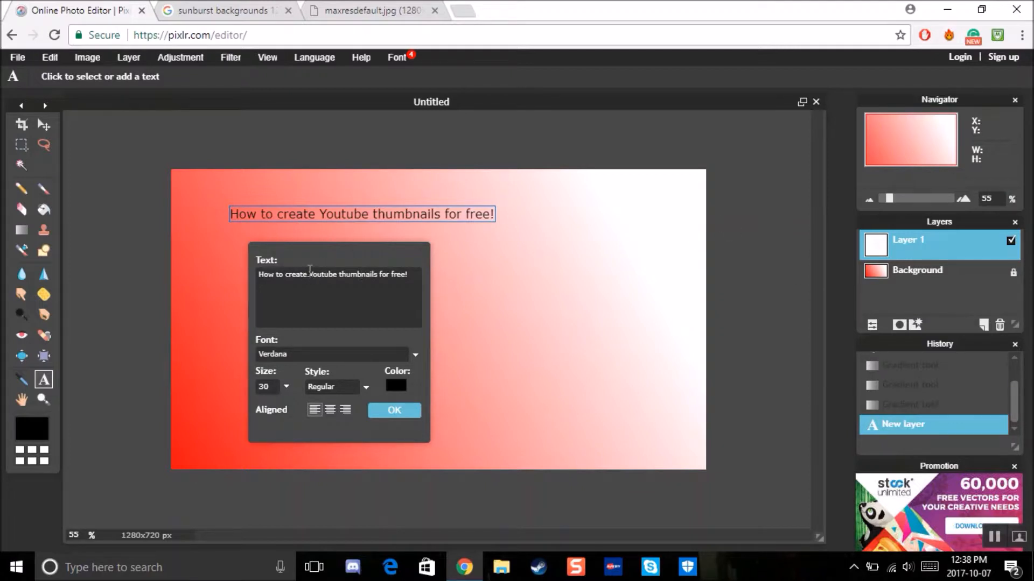
Split the title into three lines, breaking after "create" and "thumbnails", and set its font size to 78.
key("Return")
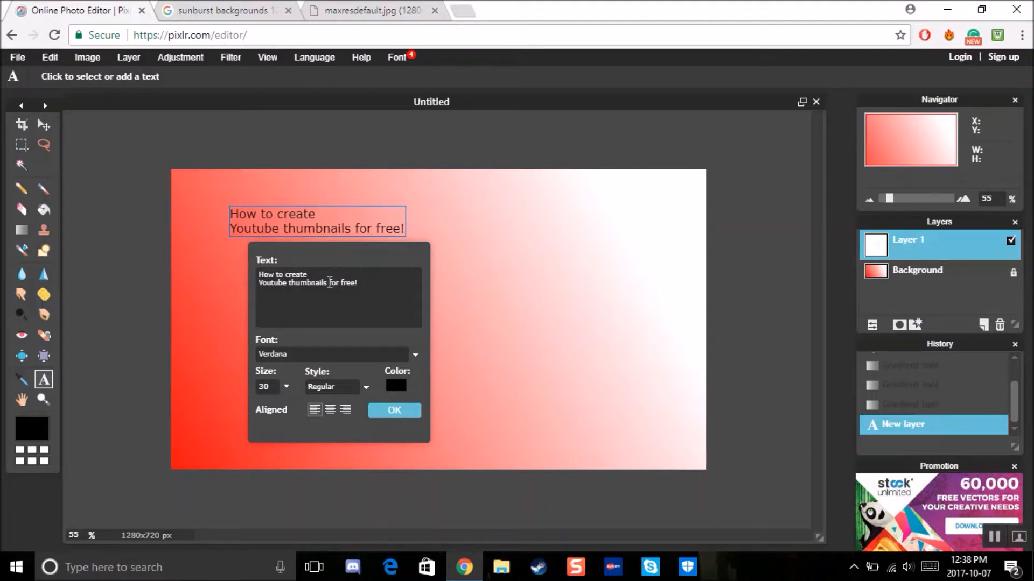
left_click(330, 282)
key("Return")
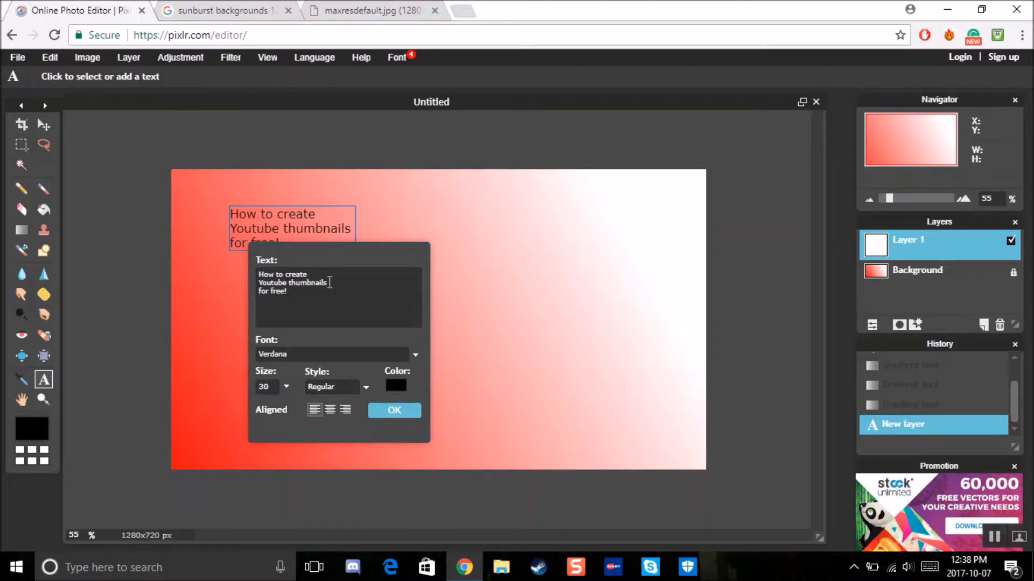
left_click(287, 387)
left_click_drag(231, 406, 257, 414)
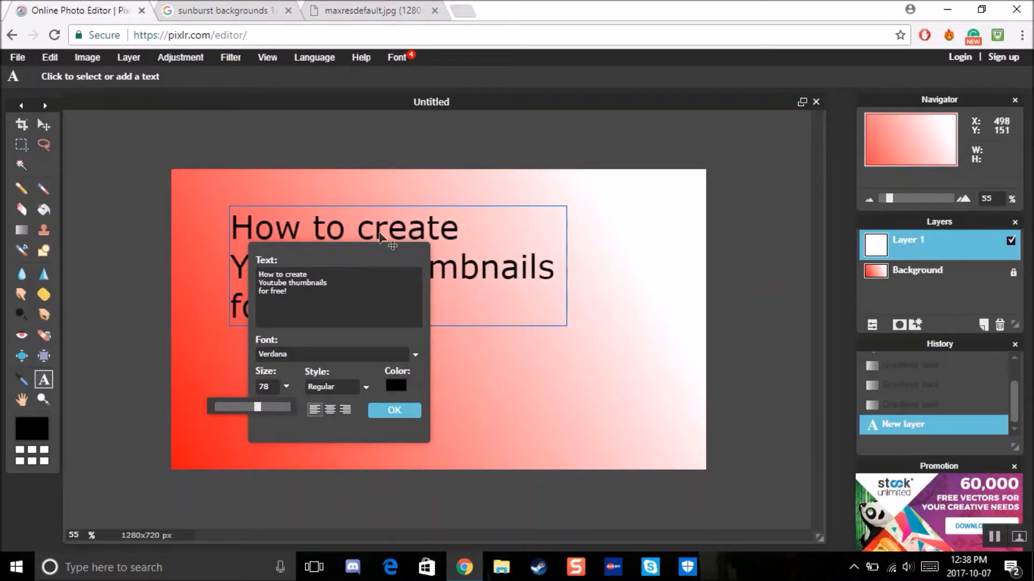
Set the title's text color to white (ffffff).
left_click(398, 384)
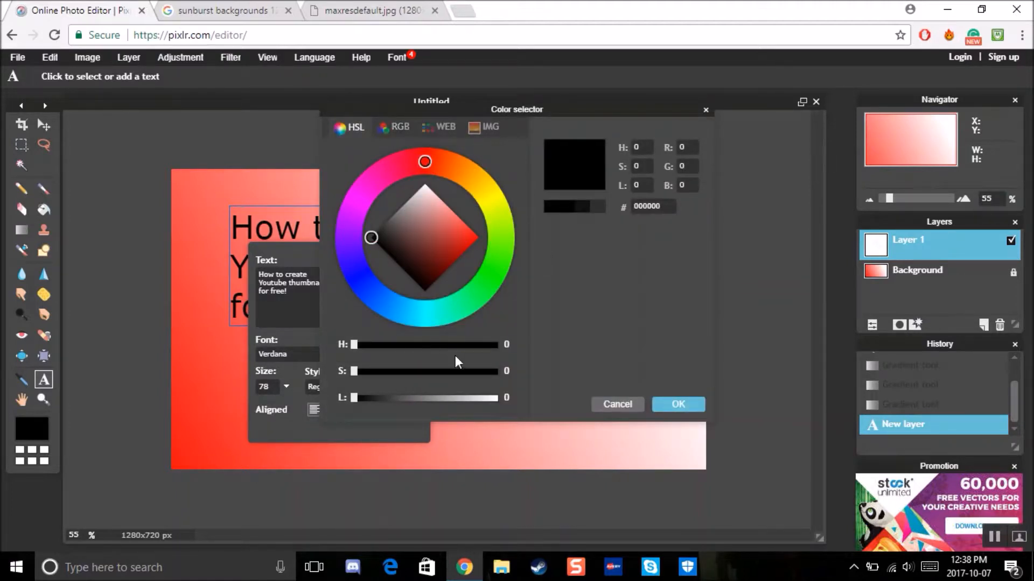
mouse_move(369, 241)
left_mouse_down()
mouse_move(424, 198)
mouse_move(422, 252)
mouse_move(426, 202)
mouse_move(422, 221)
mouse_move(420, 206)
mouse_move(398, 235)
mouse_move(427, 200)
mouse_move(451, 238)
mouse_move(428, 236)
left_mouse_up()
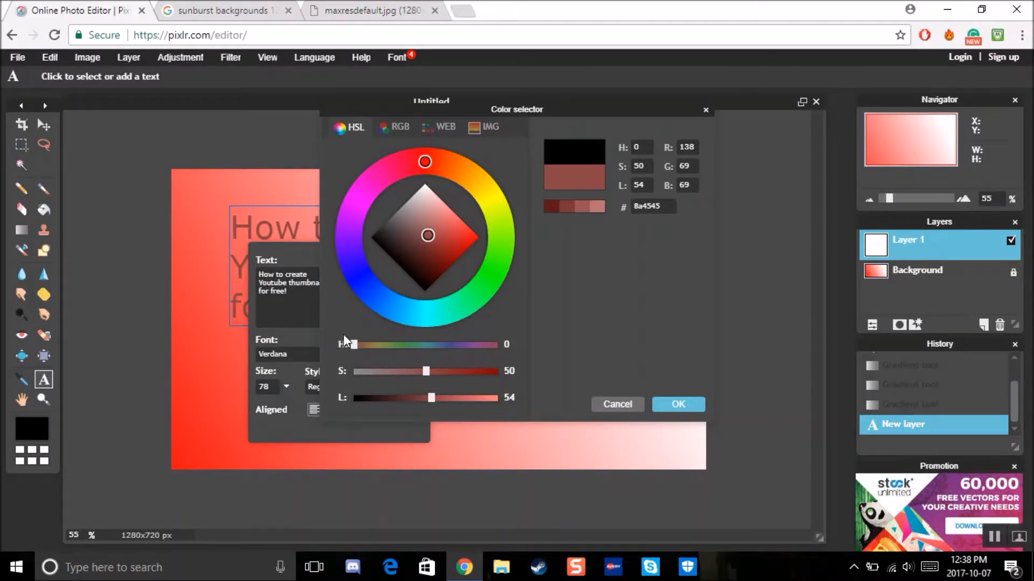
left_click_drag(354, 342, 492, 349)
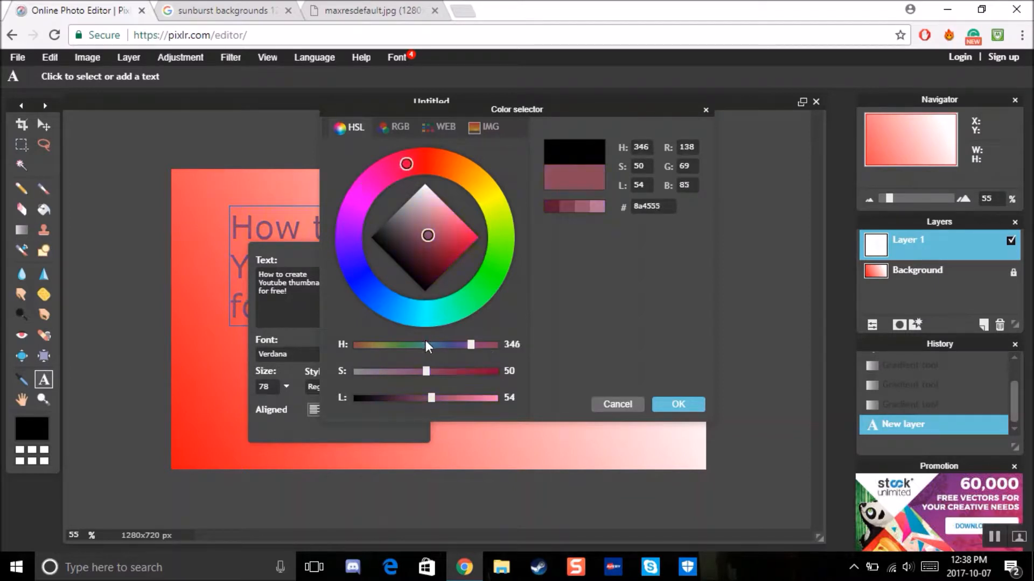
left_click(425, 346)
mouse_move(425, 247)
left_mouse_down()
mouse_move(419, 197)
mouse_move(437, 173)
left_mouse_up()
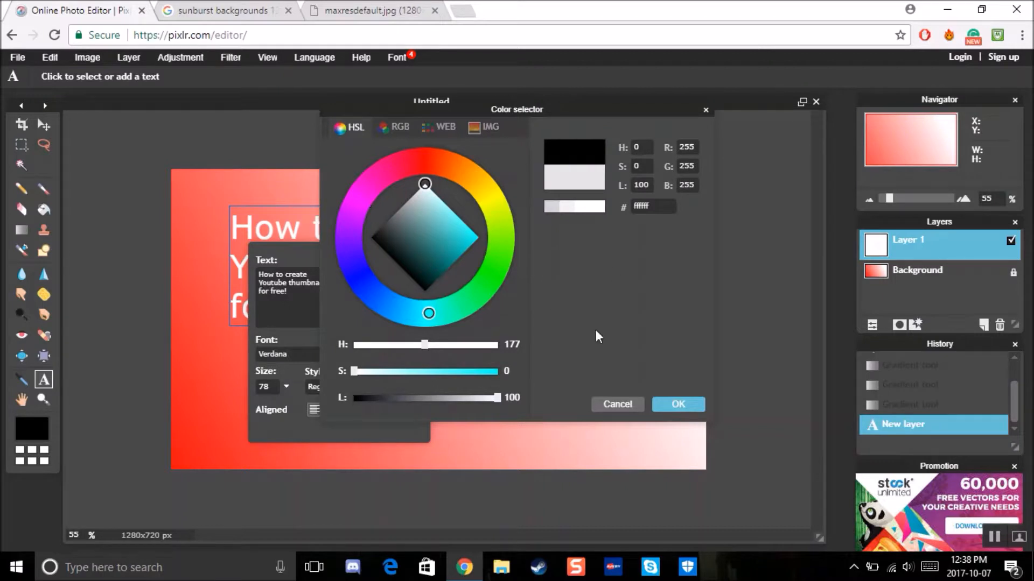
left_click(690, 403)
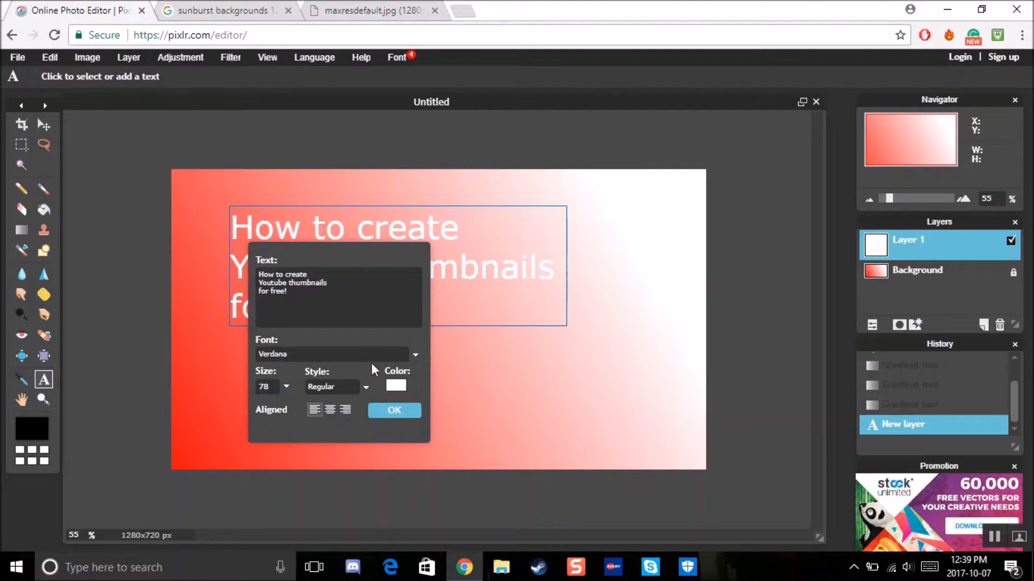
Center-align the title's lines, enlarge the font slightly and apply the text settings.
left_click(334, 408)
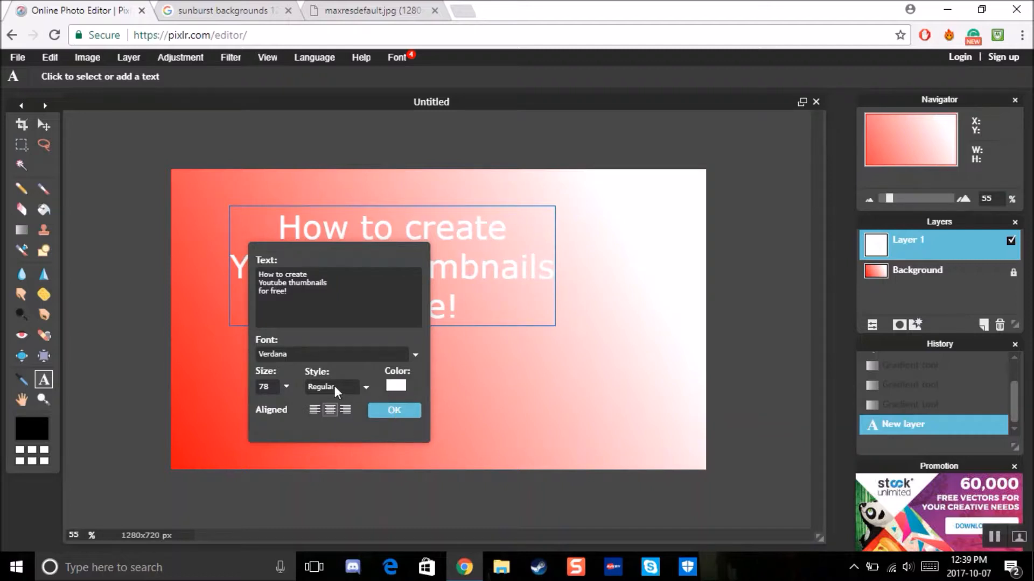
left_click(286, 386)
mouse_move(256, 406)
left_mouse_down()
mouse_move(270, 404)
mouse_move(250, 400)
mouse_move(261, 402)
left_mouse_up()
left_click(381, 410)
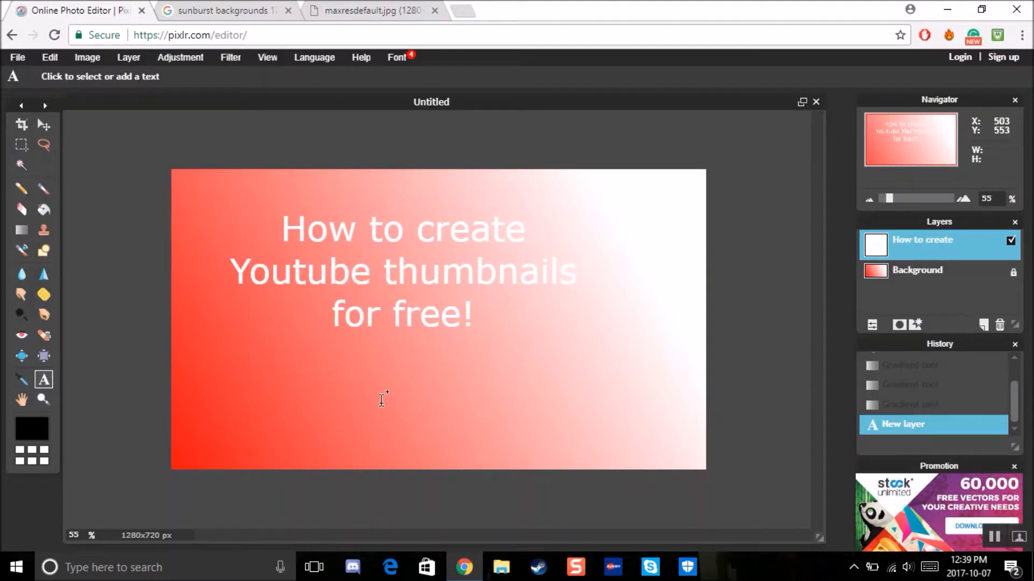
Move the title up and over to the canvas's left edge.
left_click(41, 128)
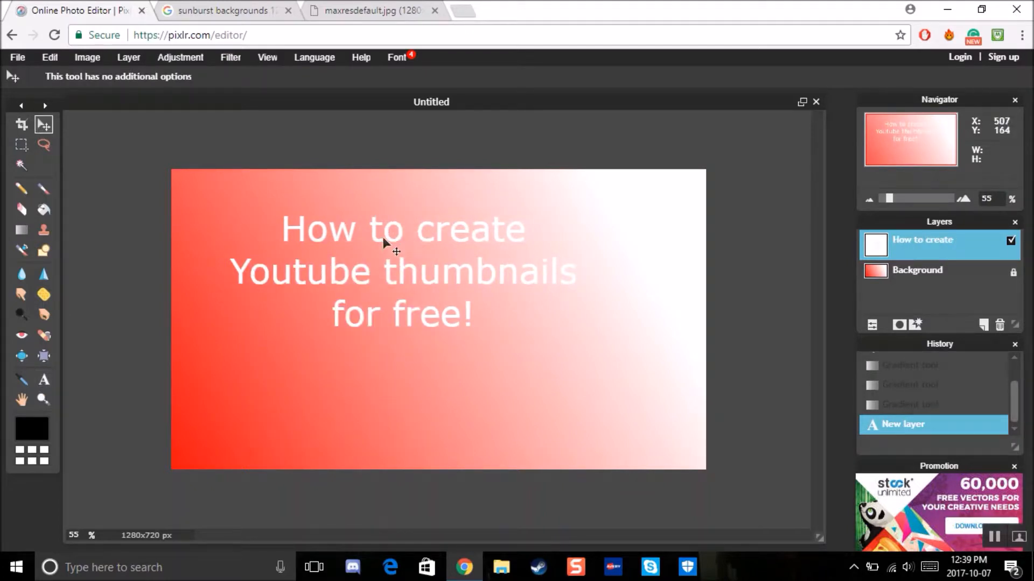
left_click_drag(386, 237, 328, 228)
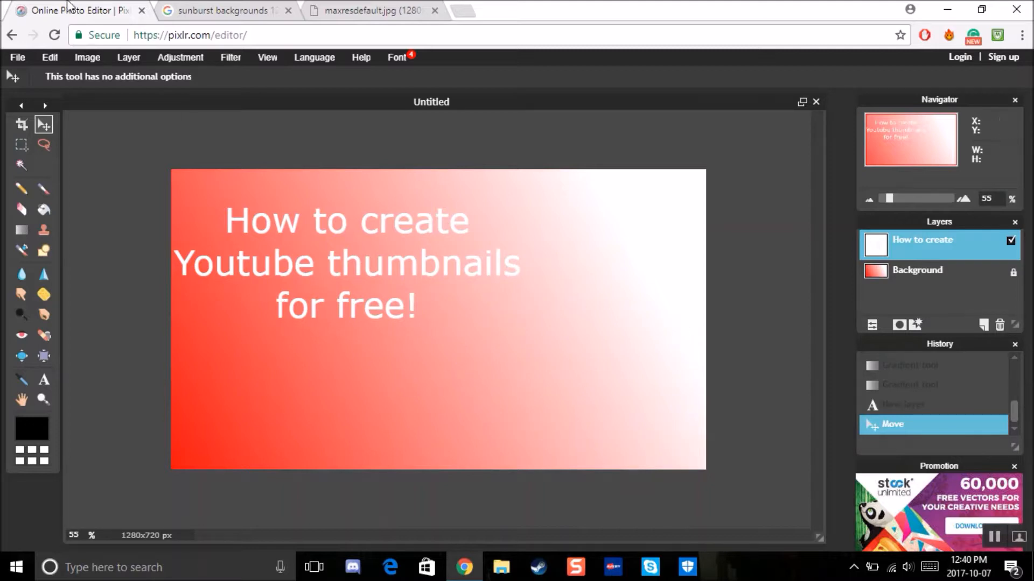
Open the red YouTube play-button image 580b57fcd9996e24bc43c545 from Saved Pictures as a new layer.
left_click(93, 56)
left_click(127, 56)
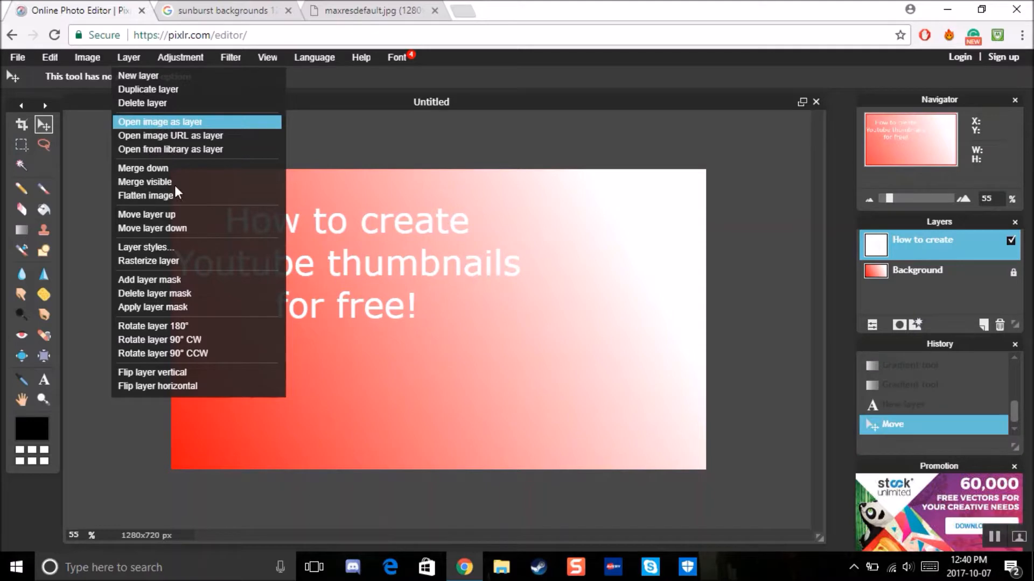
left_click(176, 125)
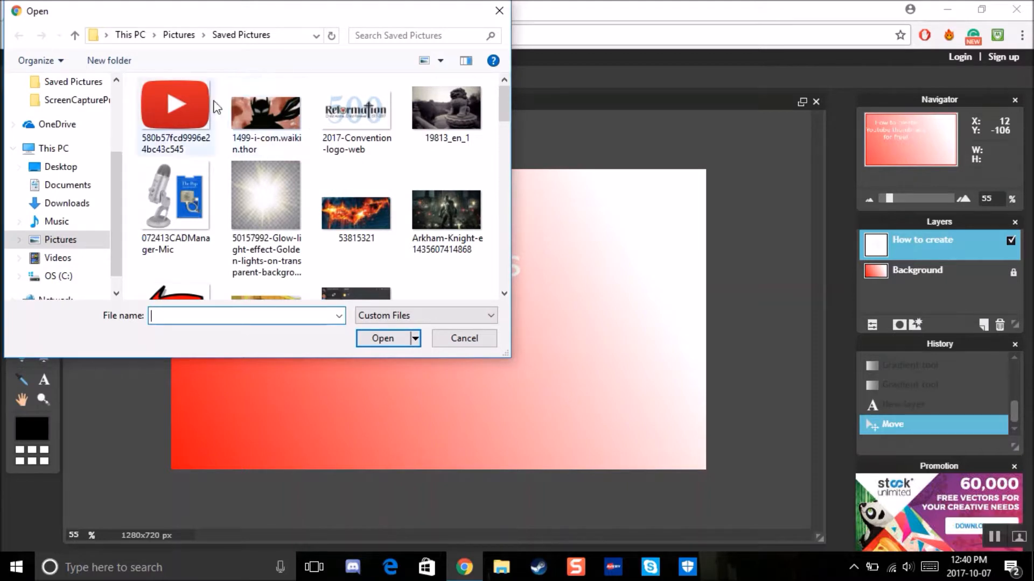
double_click(185, 107)
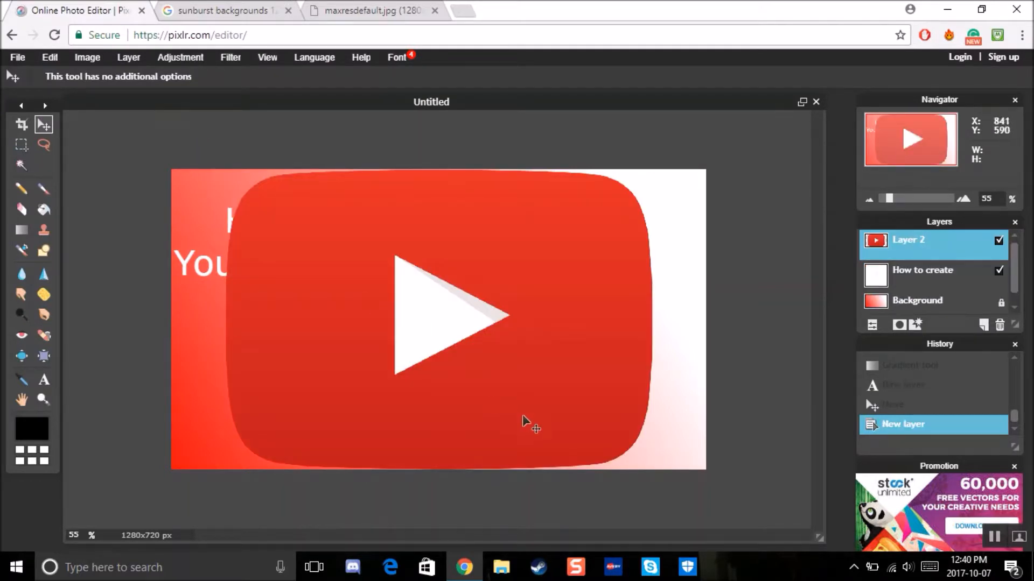
Scale the YouTube logo layer down to less than half its size with Free transform and move it to the canvas's lower-right area.
left_click(48, 58)
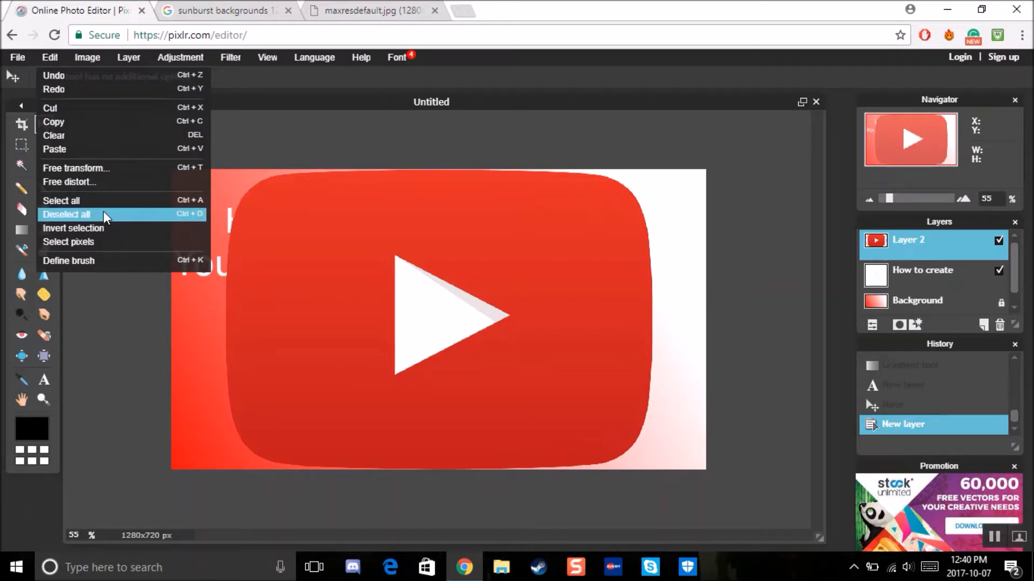
left_click(122, 169)
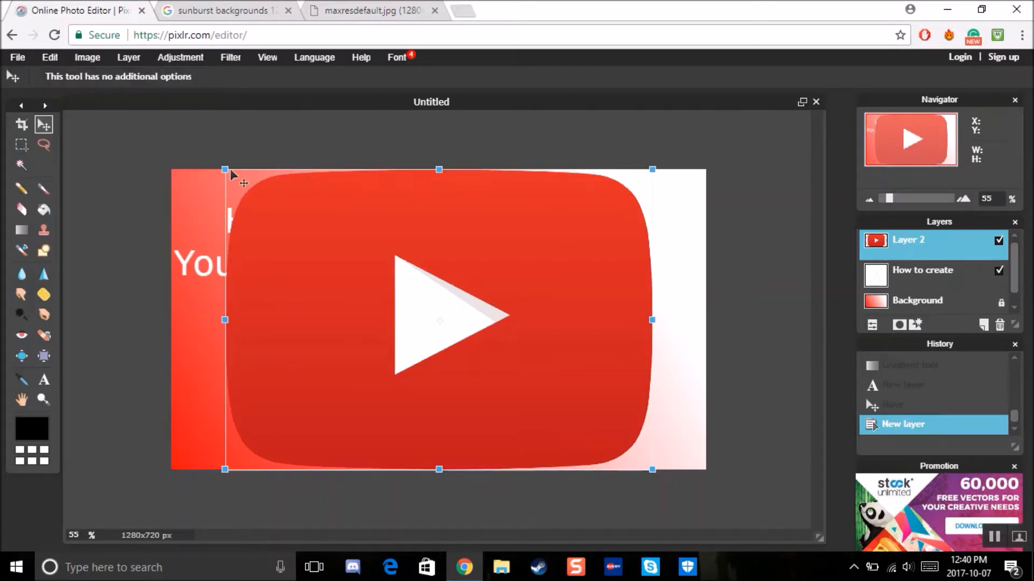
left_click_drag(224, 168, 354, 261)
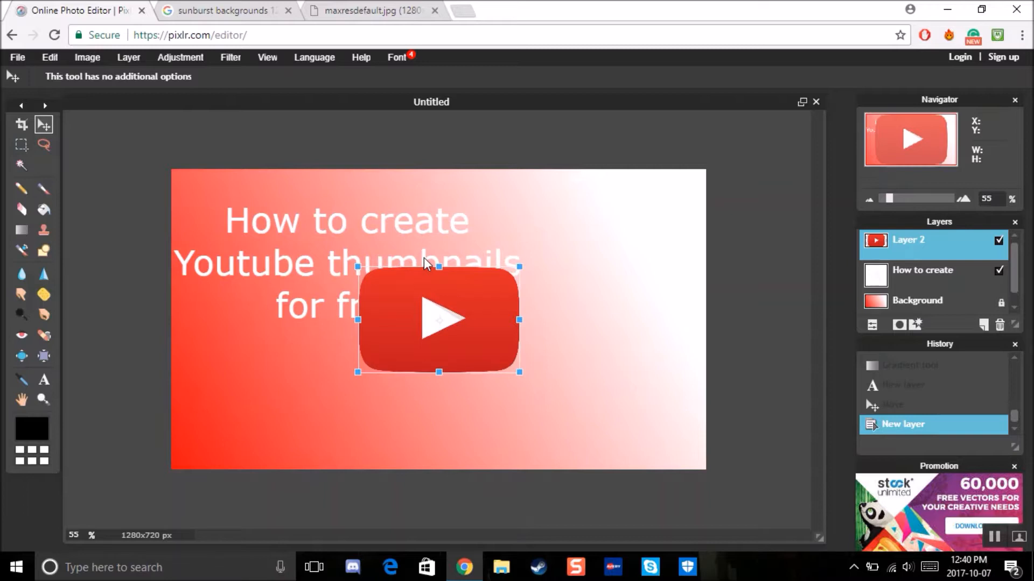
left_click(45, 124)
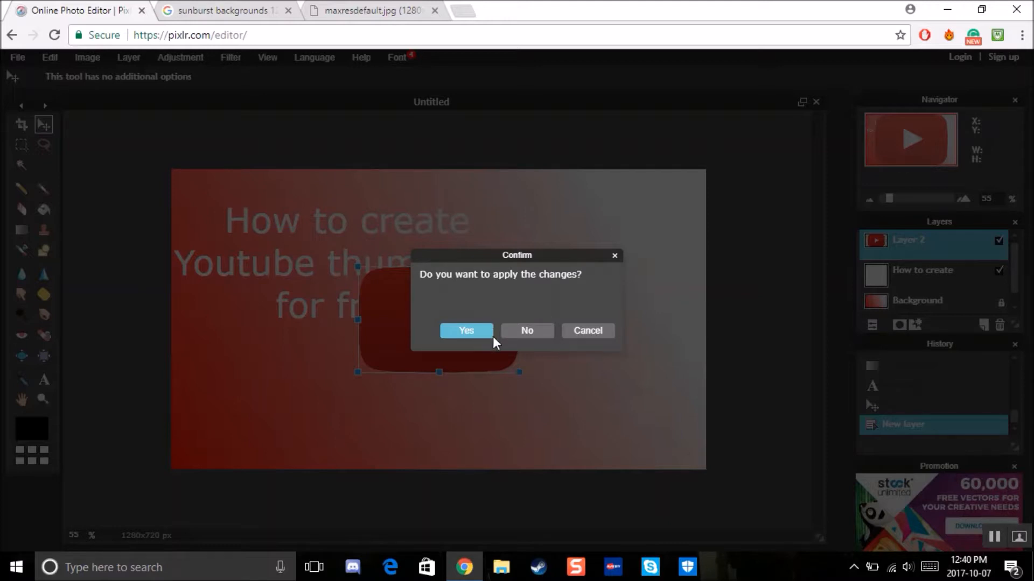
left_click(478, 330)
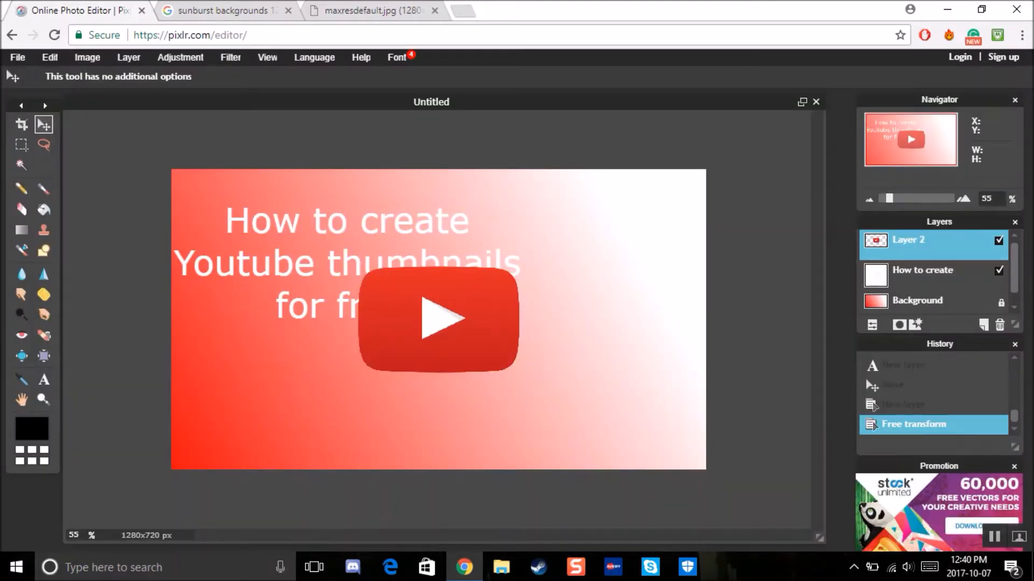
left_click_drag(431, 320, 554, 368)
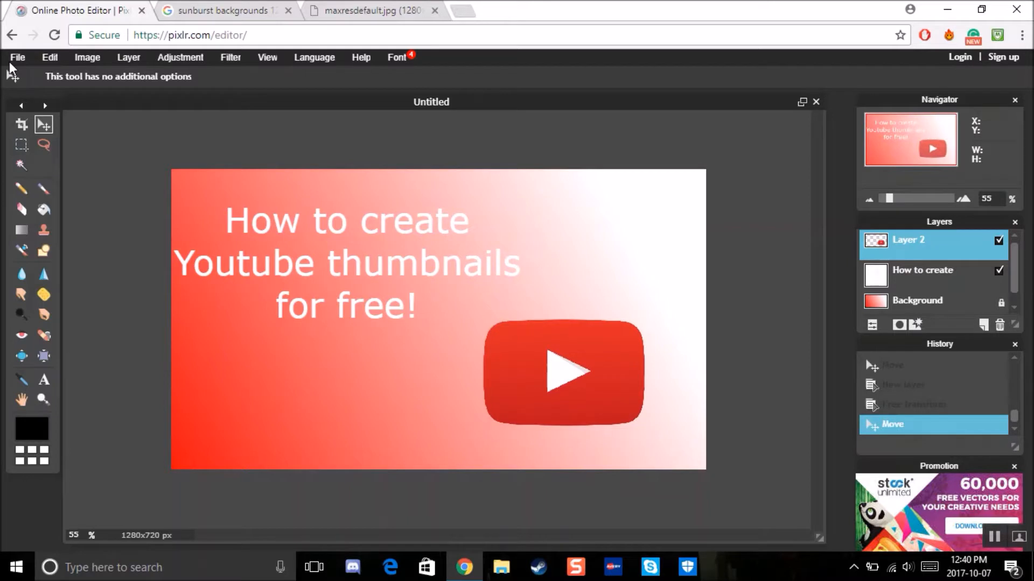
Start another free transform on the YouTube logo layer.
left_click(49, 56)
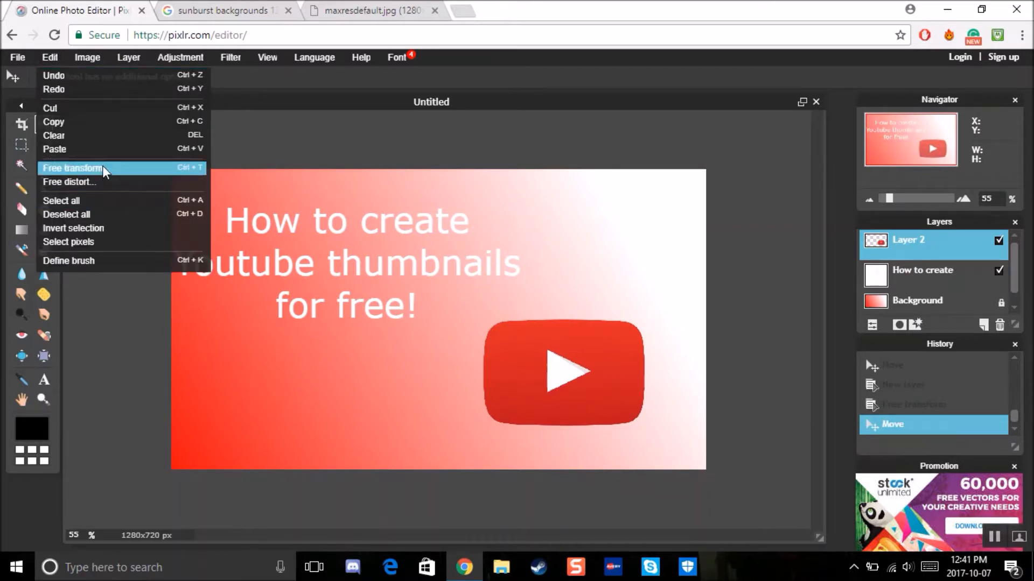